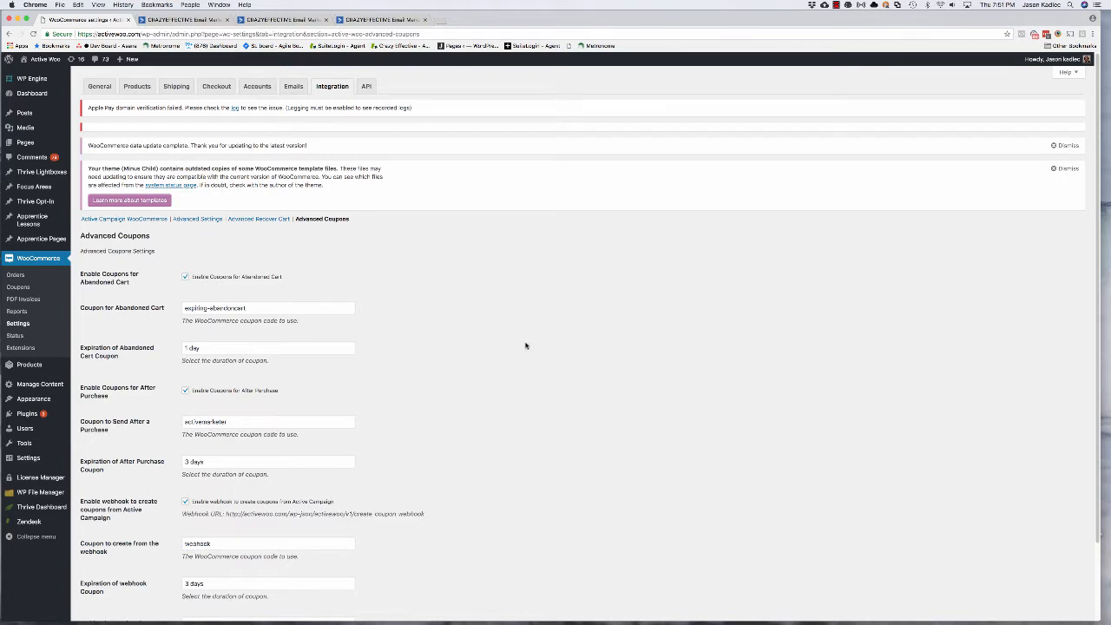
# Review the Advanced Coupons settings, including the webhook options and the coupon to create from the webhook.
pyautogui.scroll(-1, 526, 345)
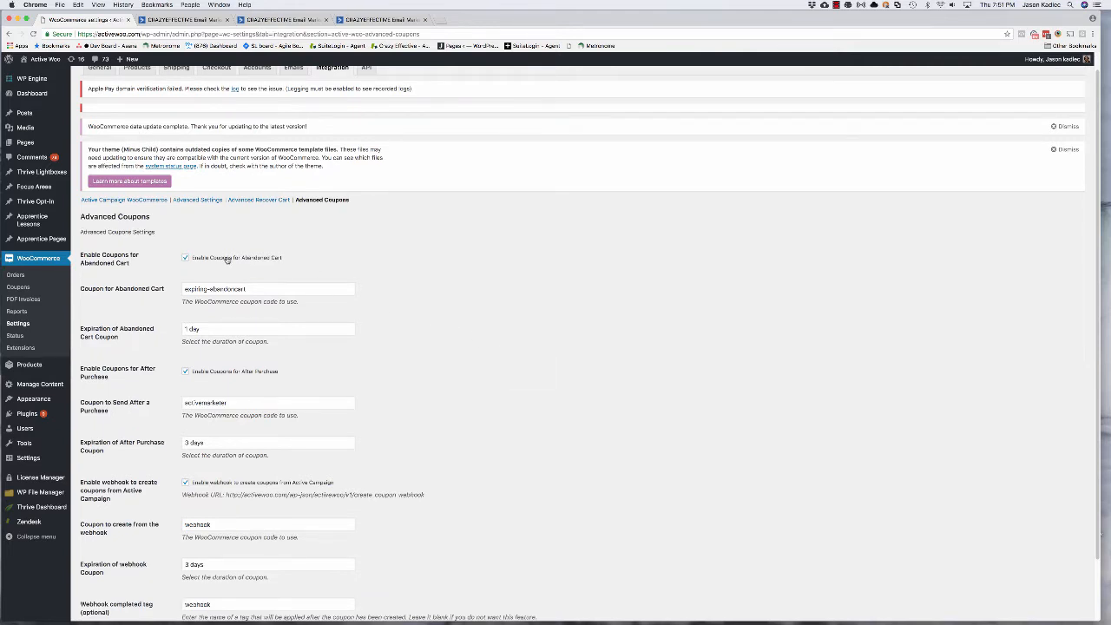
pyautogui.scroll(-2, 227, 259)
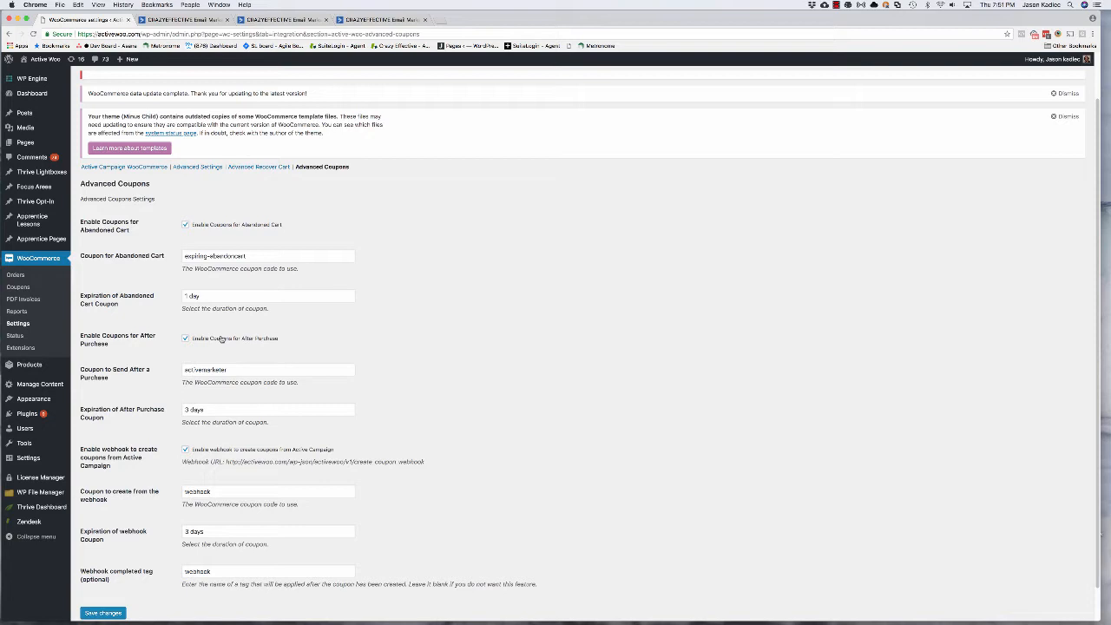
pyautogui.scroll(-2, 221, 340)
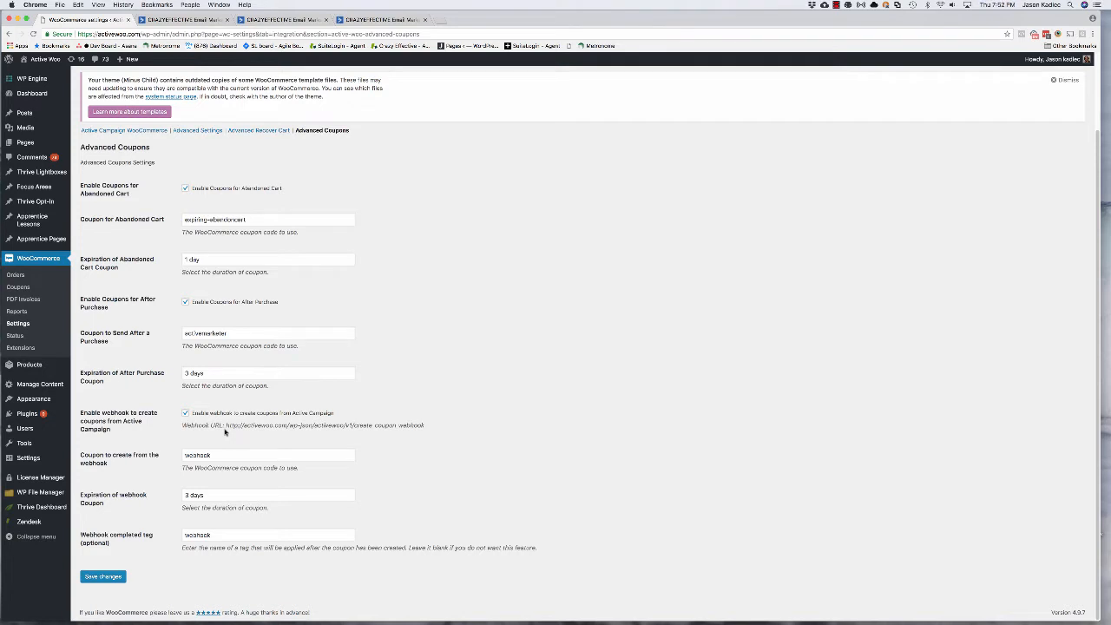
pyautogui.scroll(5, 220, 214)
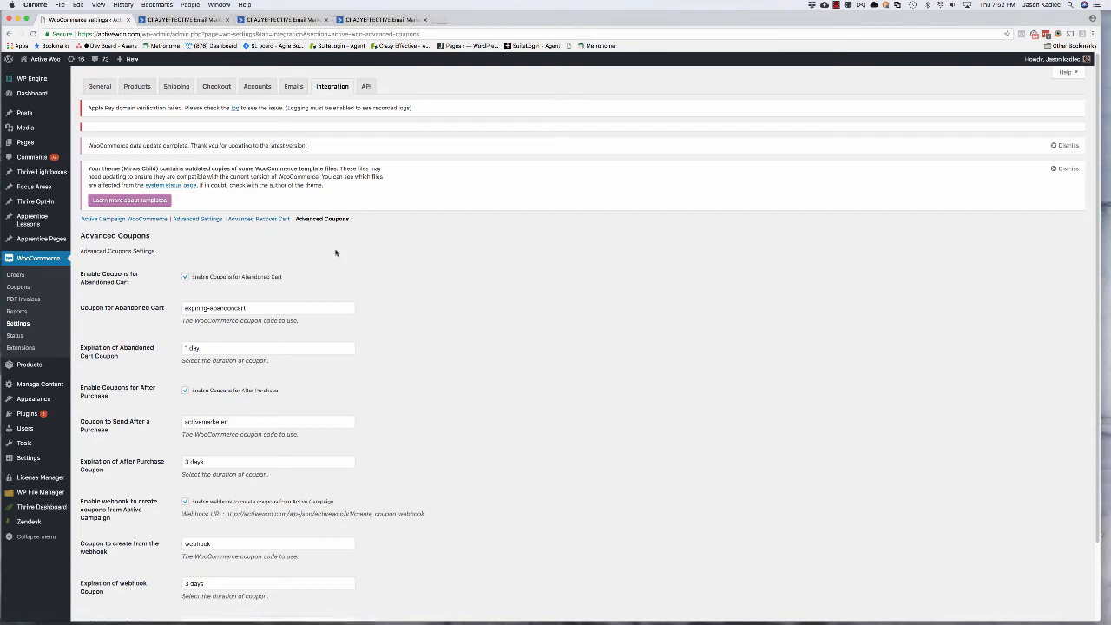
pyautogui.scroll(-3, 260, 276)
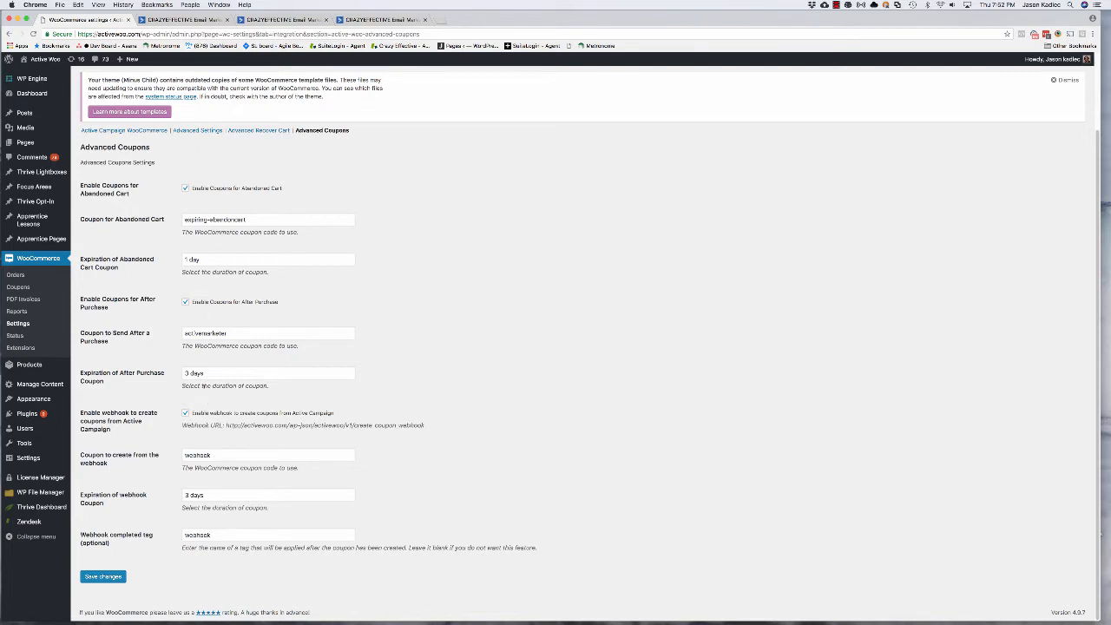
pyautogui.click(210, 452)
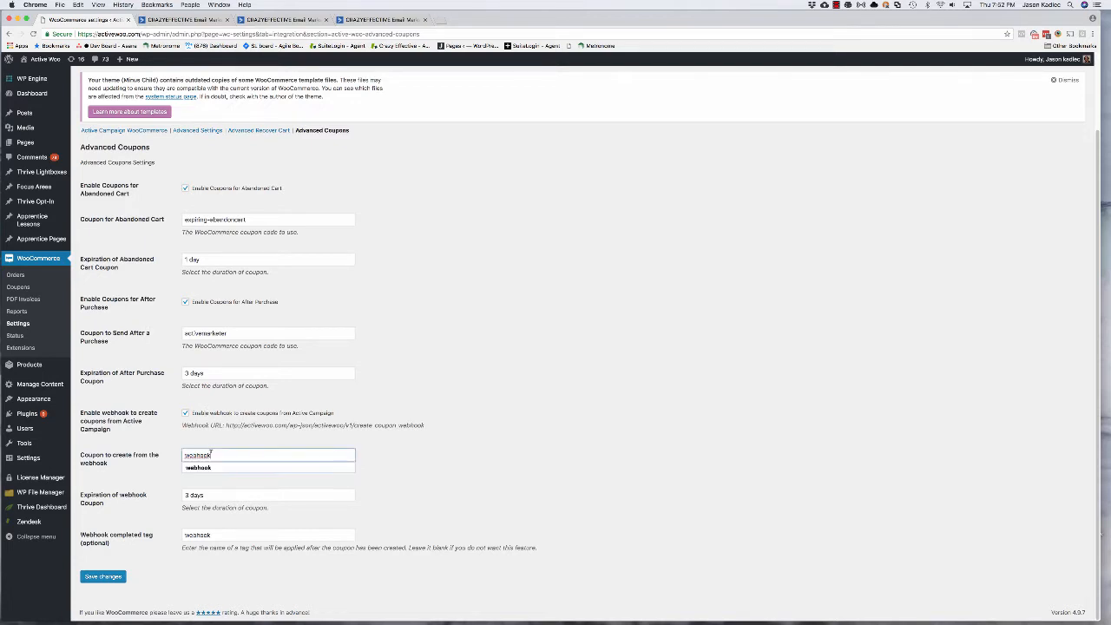
pyautogui.moveTo(210, 454); pyautogui.dragTo(165, 454)
pyautogui.click(166, 453)
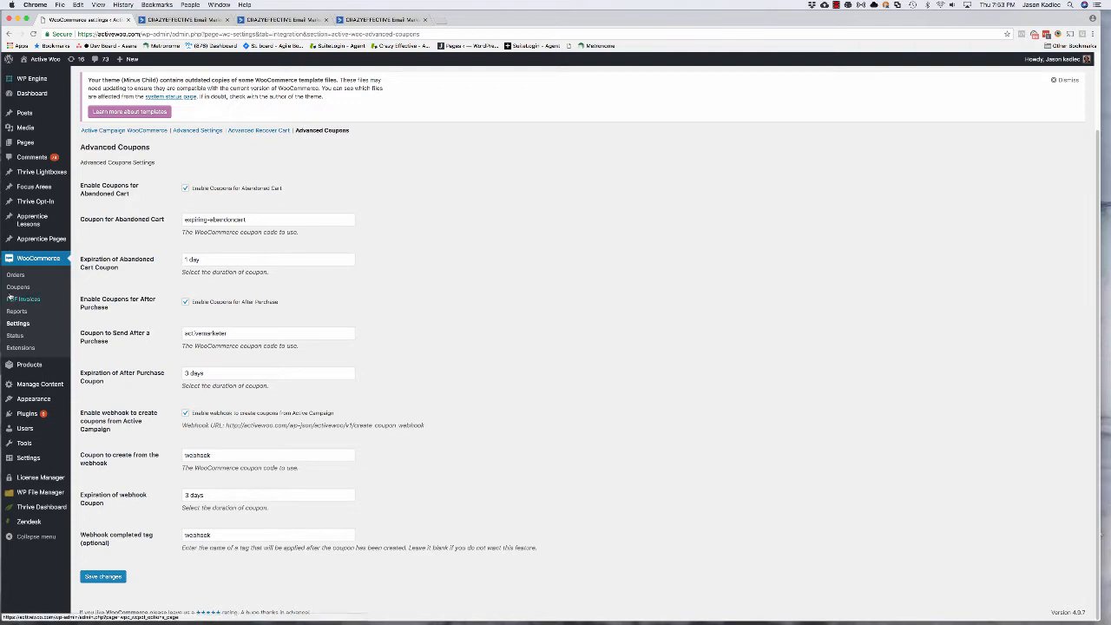
# Open a blank new-coupon form in a separate tab, check its discount type options, and close it without saving.
pyautogui.keyDown('super'); pyautogui.click(17, 286); pyautogui.keyUp('super')
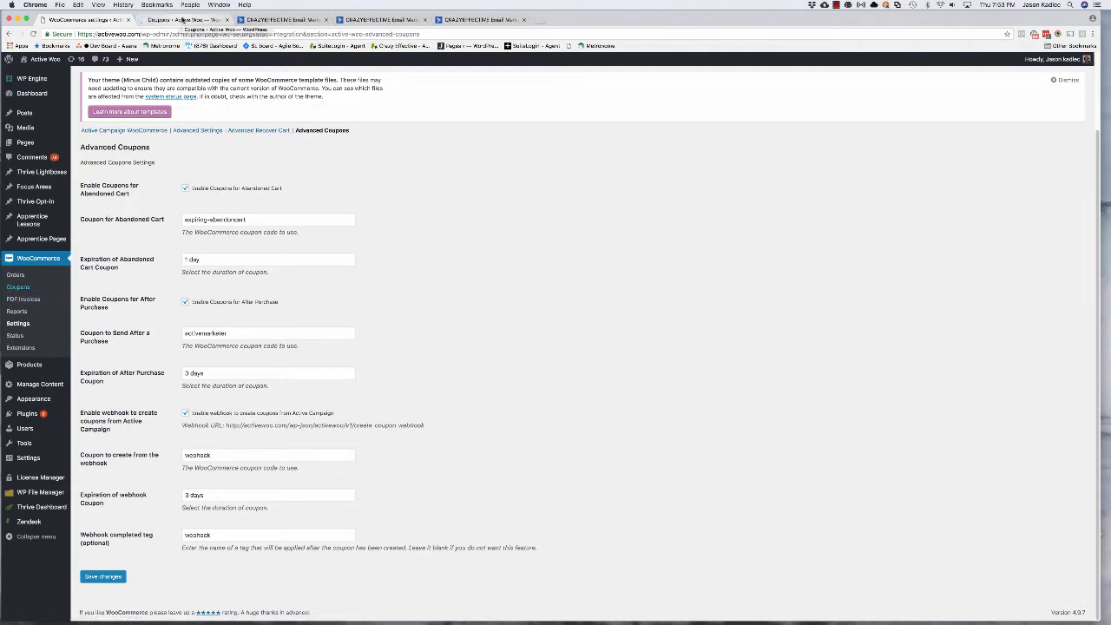
pyautogui.click(184, 19)
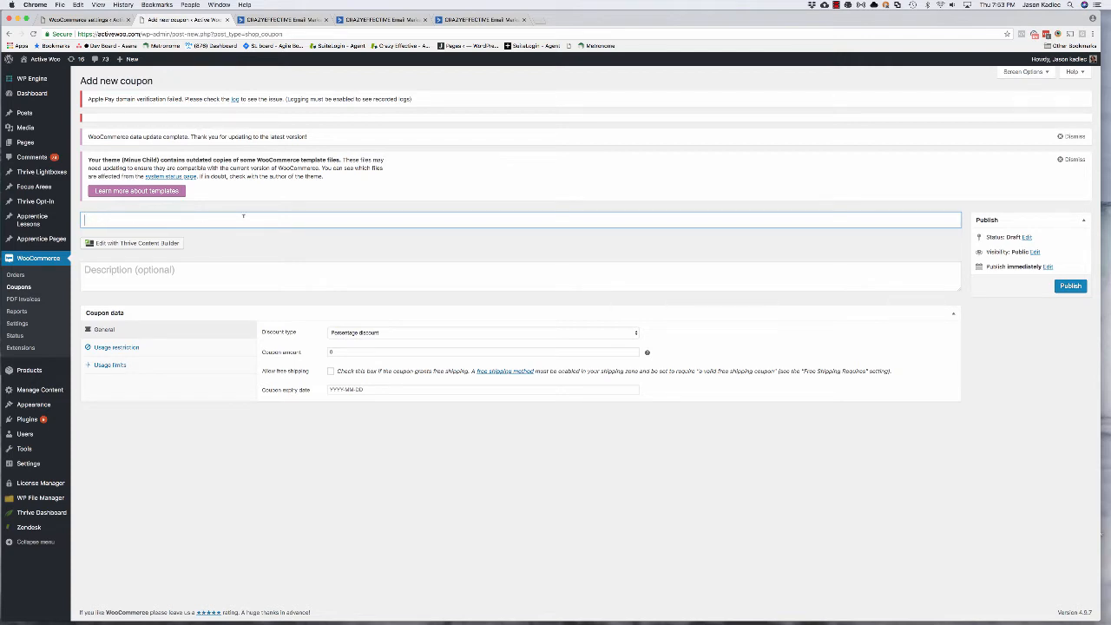
pyautogui.click(349, 333)
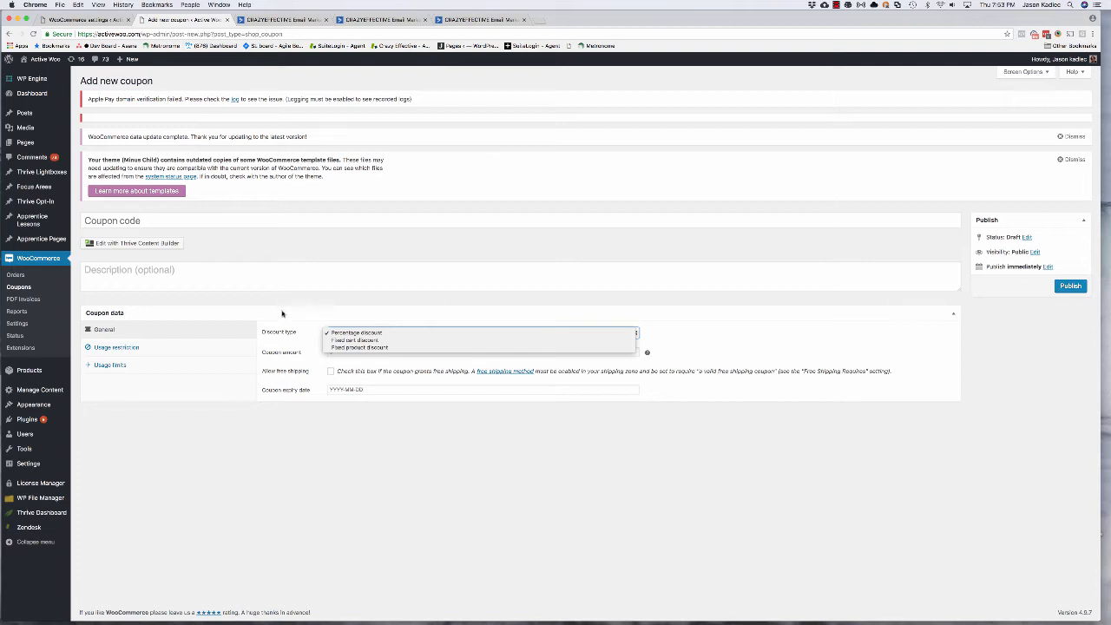
pyautogui.click(307, 285)
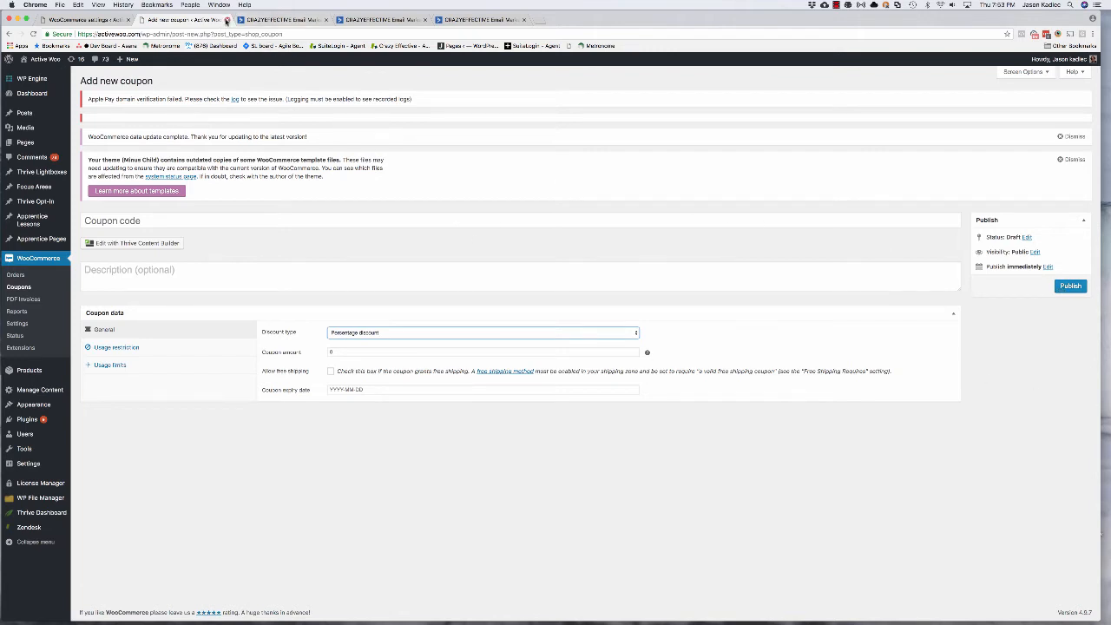
pyautogui.click(161, 222)
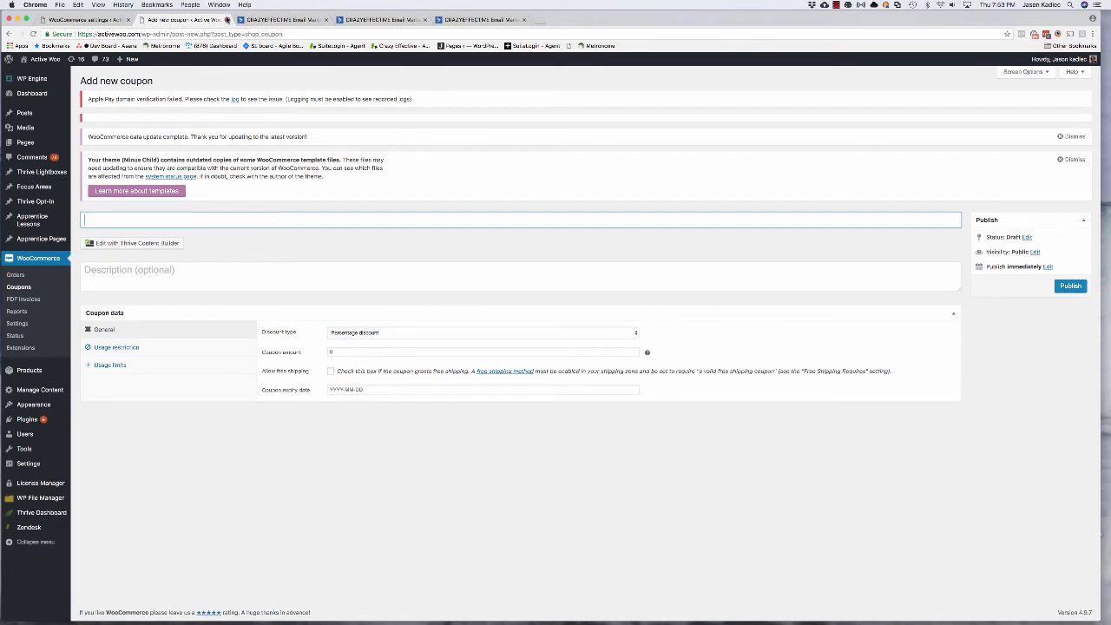
pyautogui.click(228, 20)
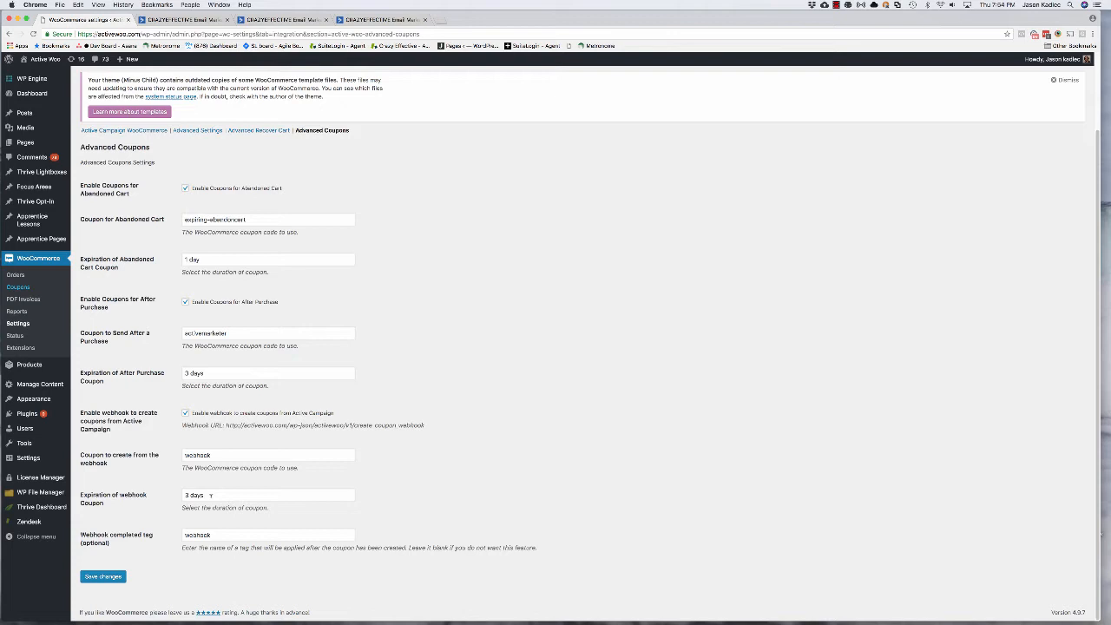
# Check the duration picker for the webhook coupon's expiration and dismiss it without changing the value.
pyautogui.click(210, 496)
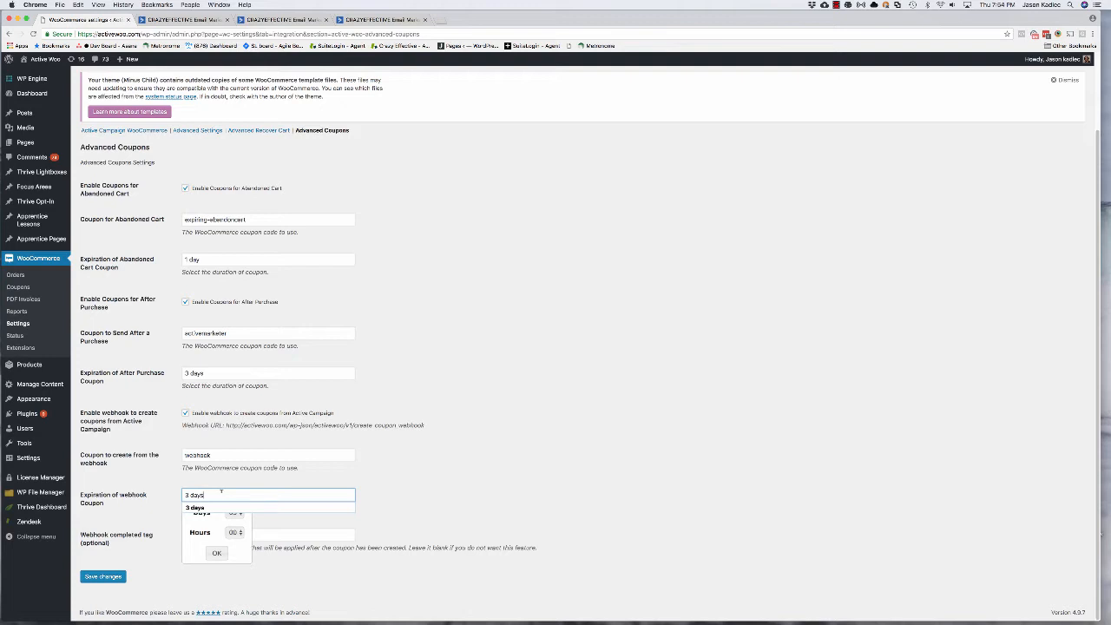
pyautogui.click(468, 484)
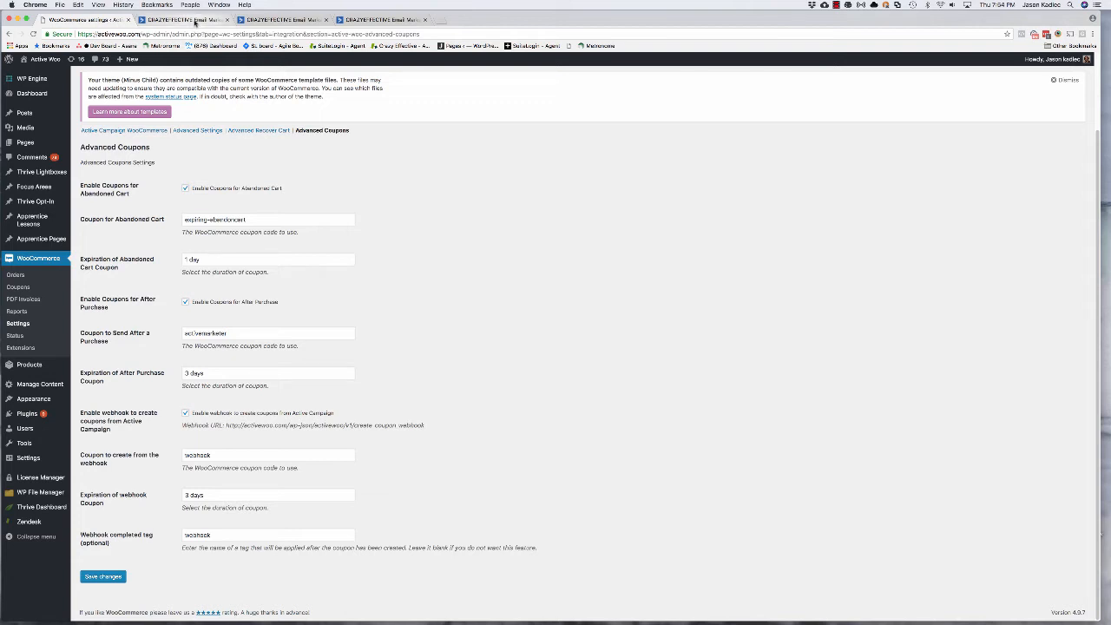
# Switch to the "Webhook - Create Coupon" automation in ActiveCampaign and look through its available triggers and workflow actions.
pyautogui.click(196, 21)
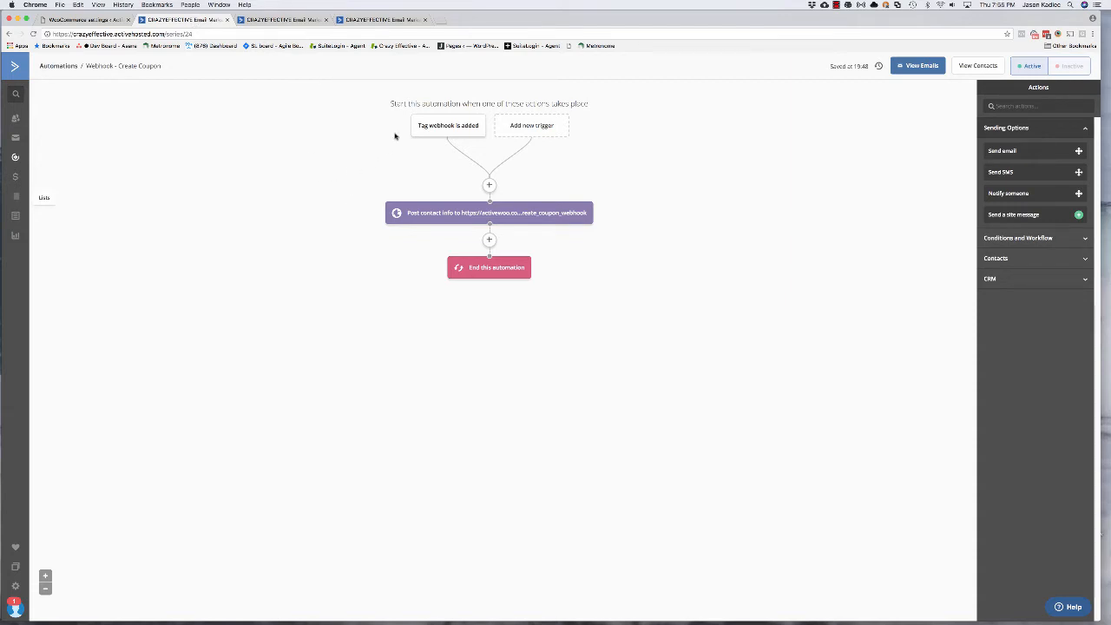
pyautogui.moveTo(417, 124)
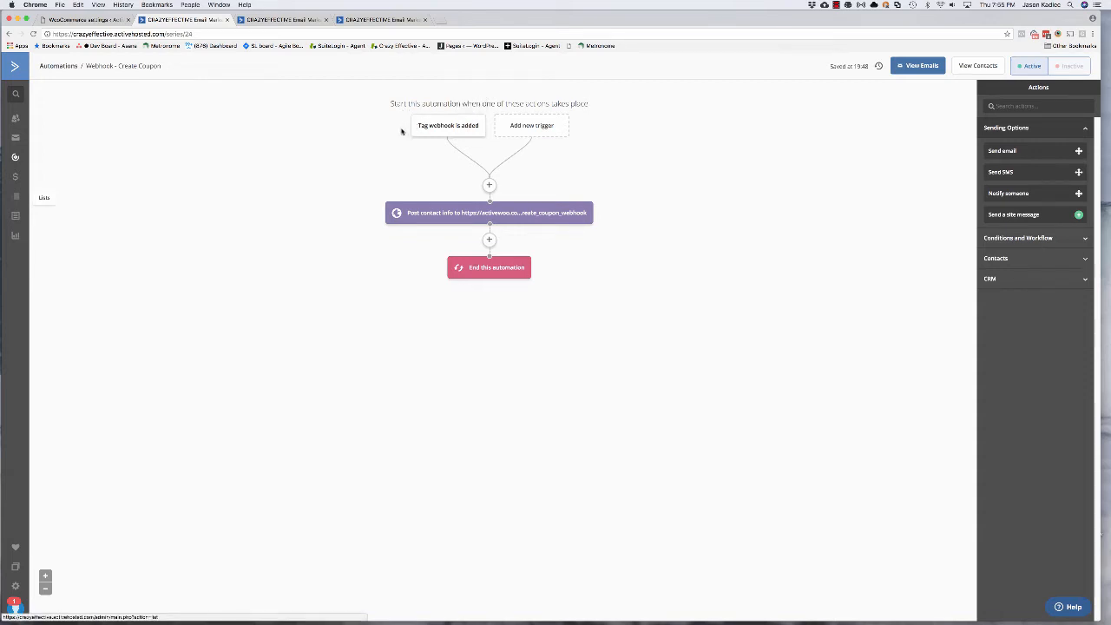
pyautogui.click(512, 126)
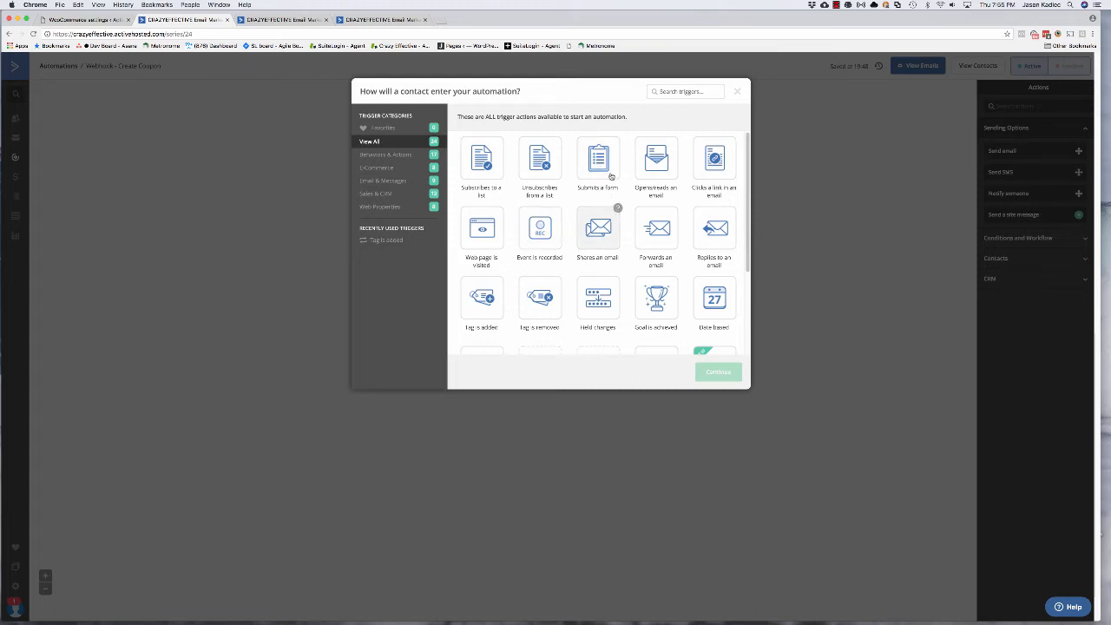
pyautogui.click(736, 92)
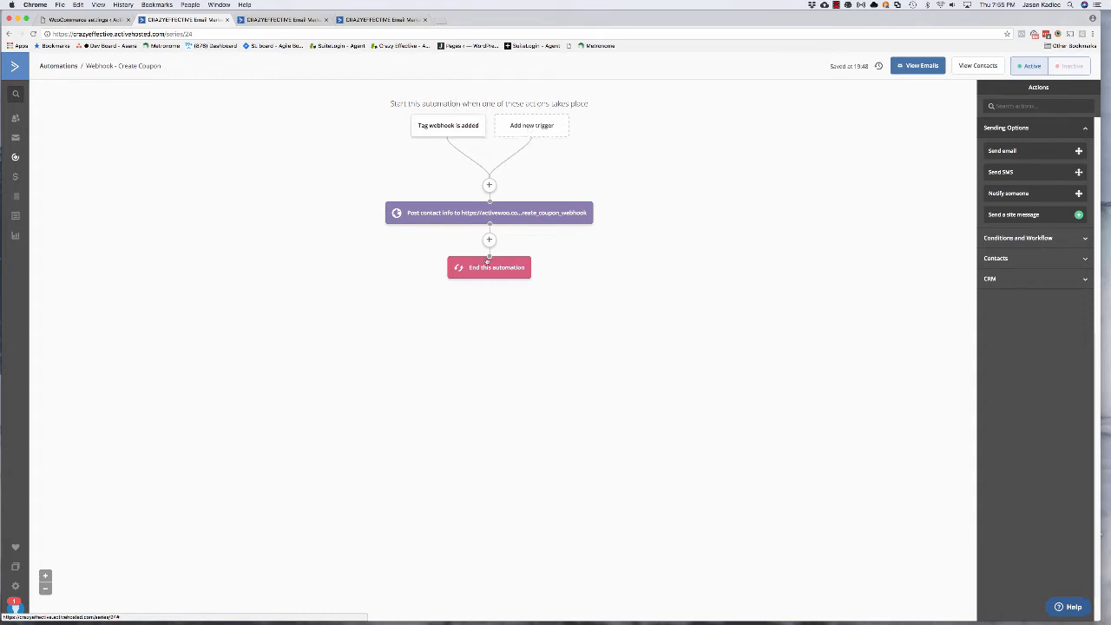
pyautogui.click(490, 186)
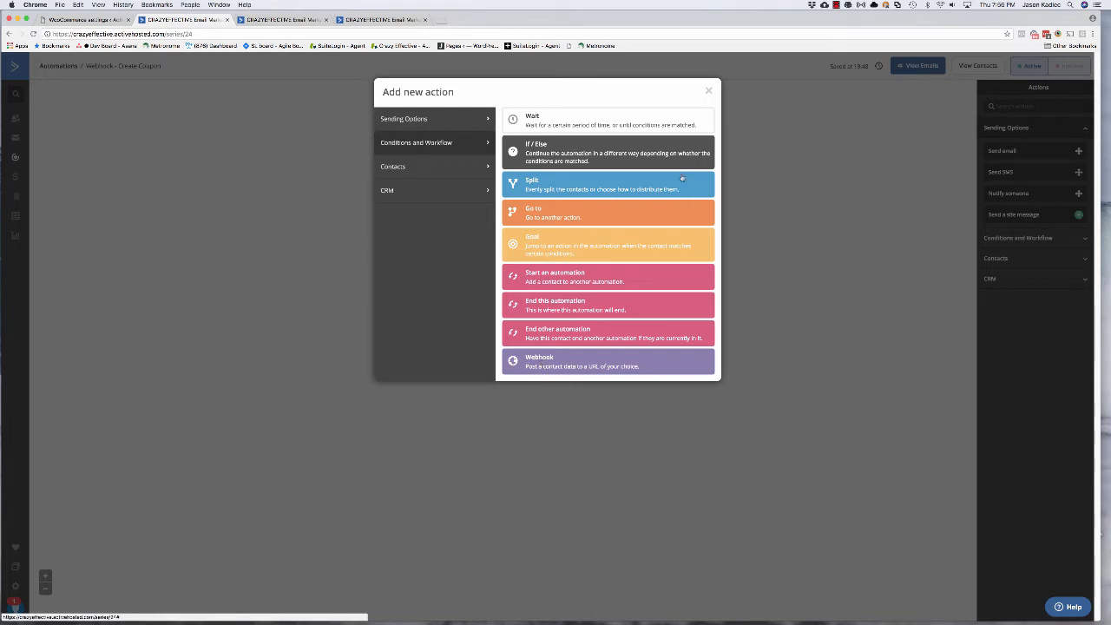
pyautogui.click(709, 87)
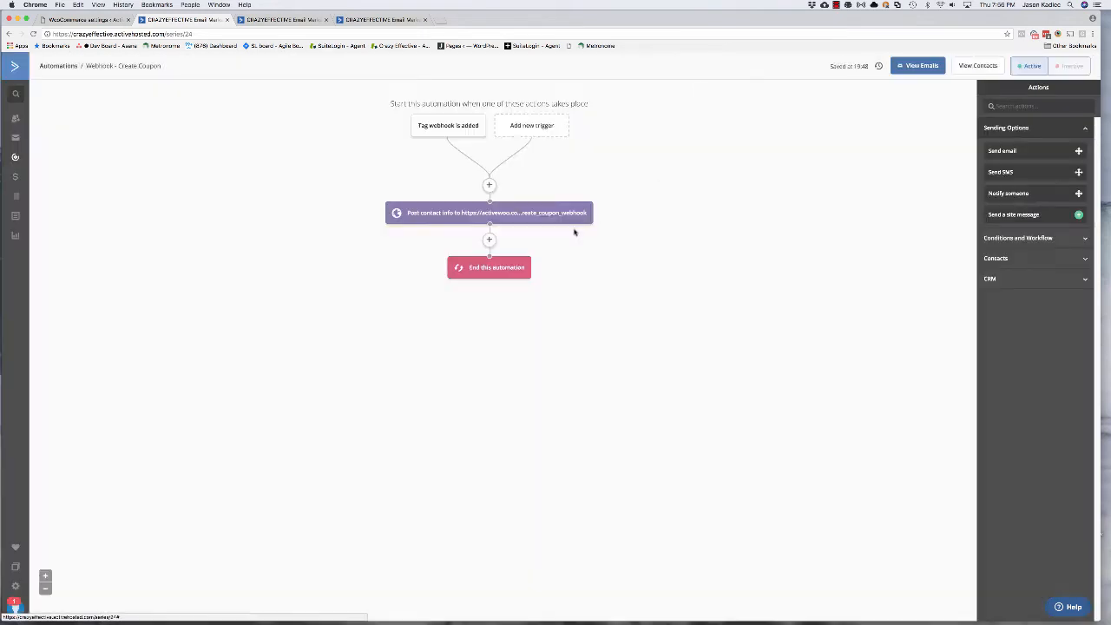
# Open the automation's webhook action for editing and copy the webhook URL from the WooCommerce Advanced Coupons settings.
pyautogui.click(523, 214)
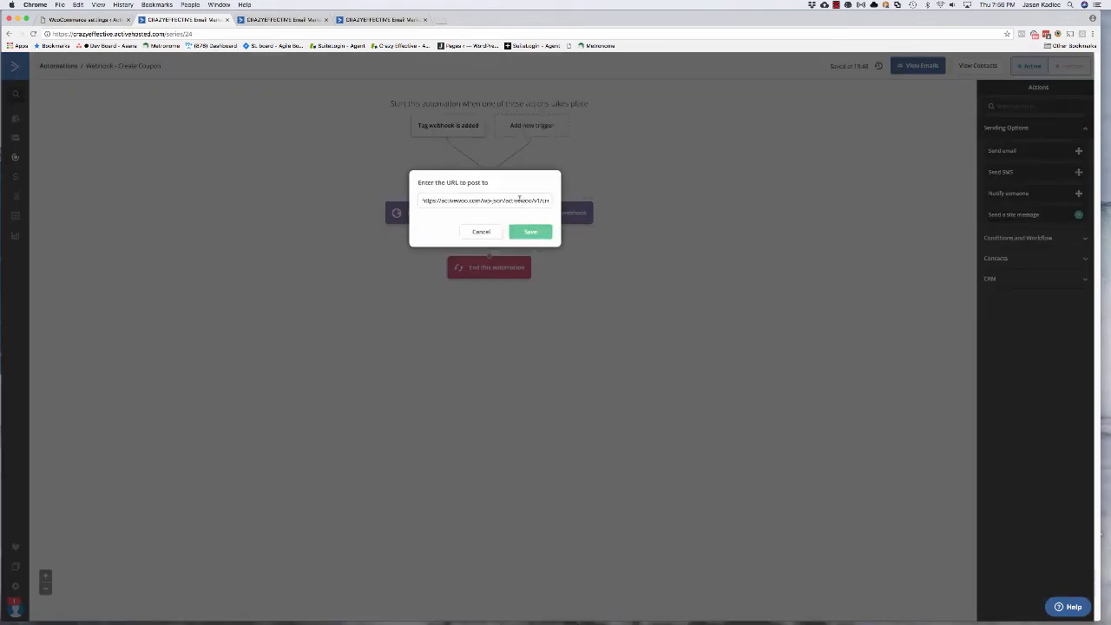
pyautogui.click(76, 21)
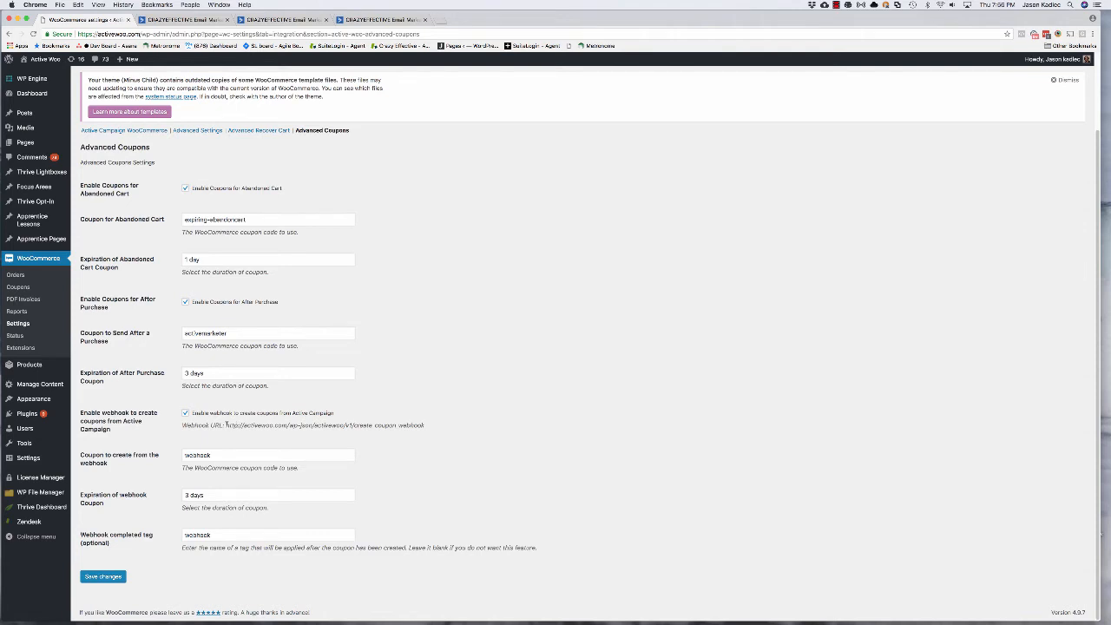
pyautogui.moveTo(226, 425); pyautogui.dragTo(425, 426)
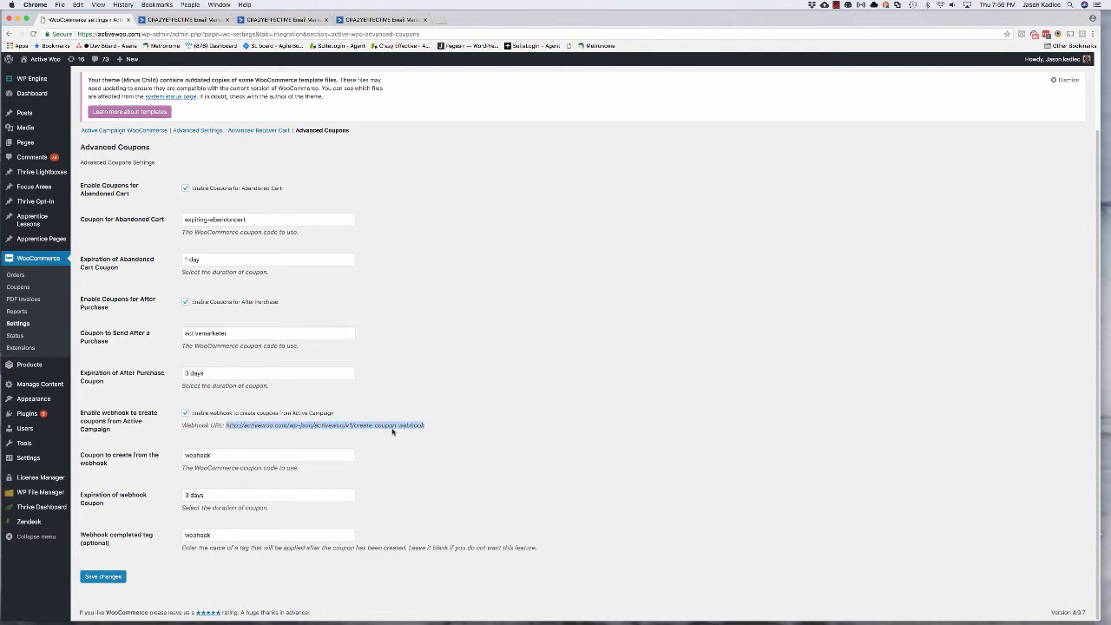
pyautogui.click(236, 425)
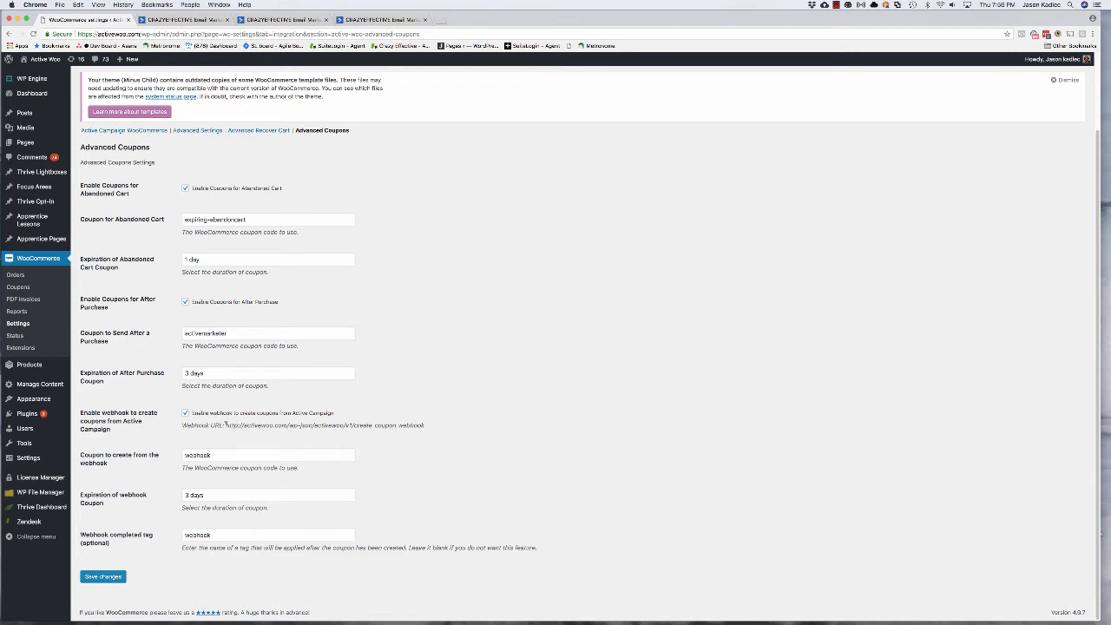
pyautogui.moveTo(226, 424); pyautogui.dragTo(452, 432)
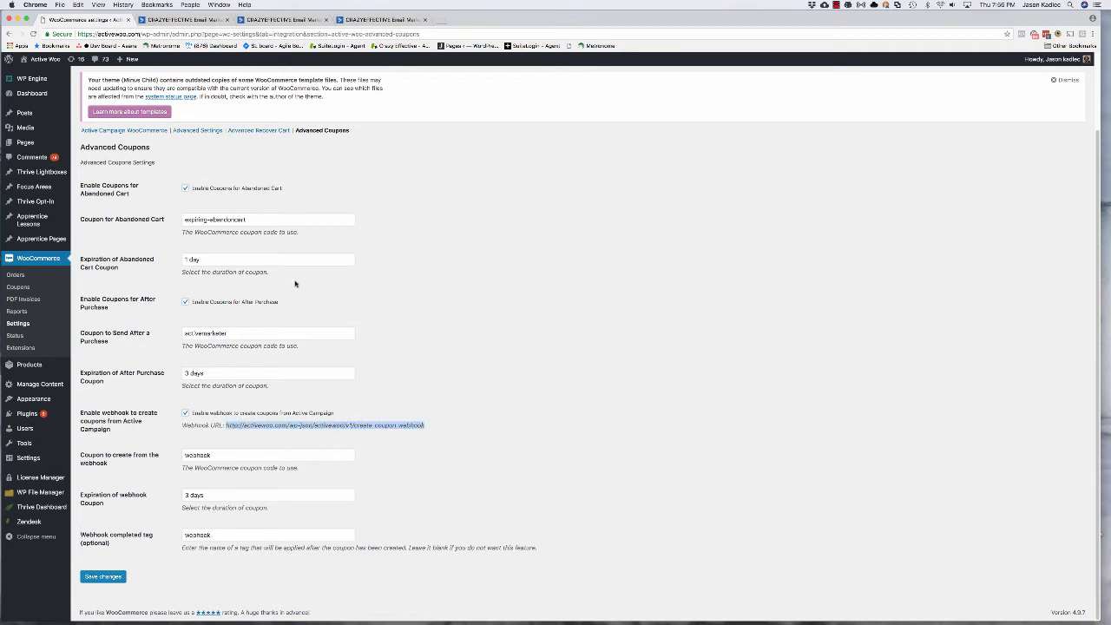
pyautogui.click(175, 19)
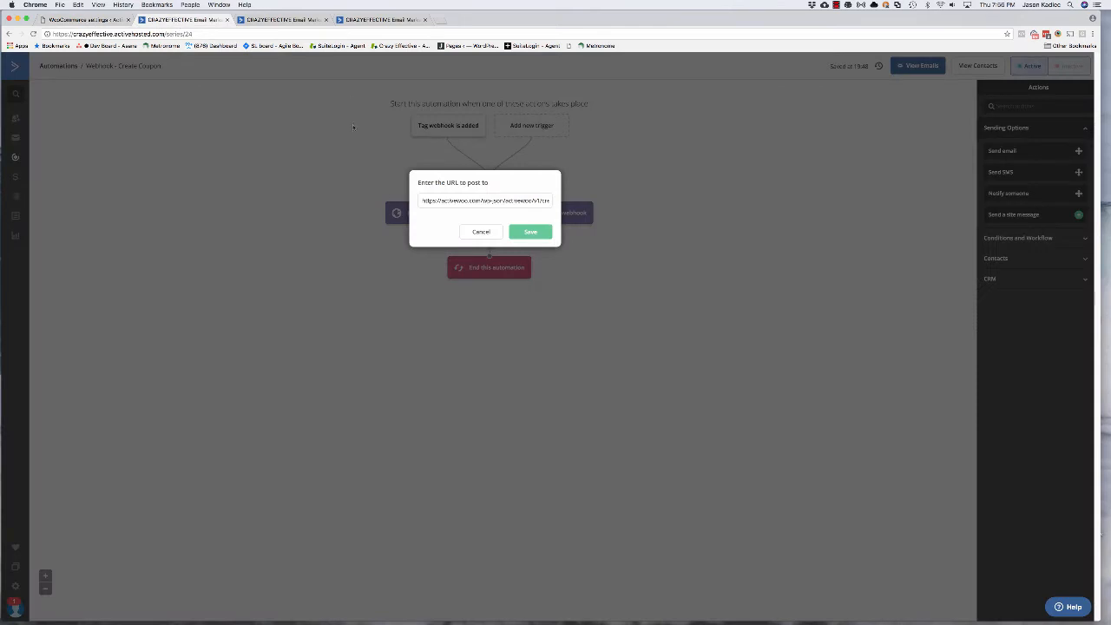
pyautogui.press('super+a')
pyautogui.press('super+v')
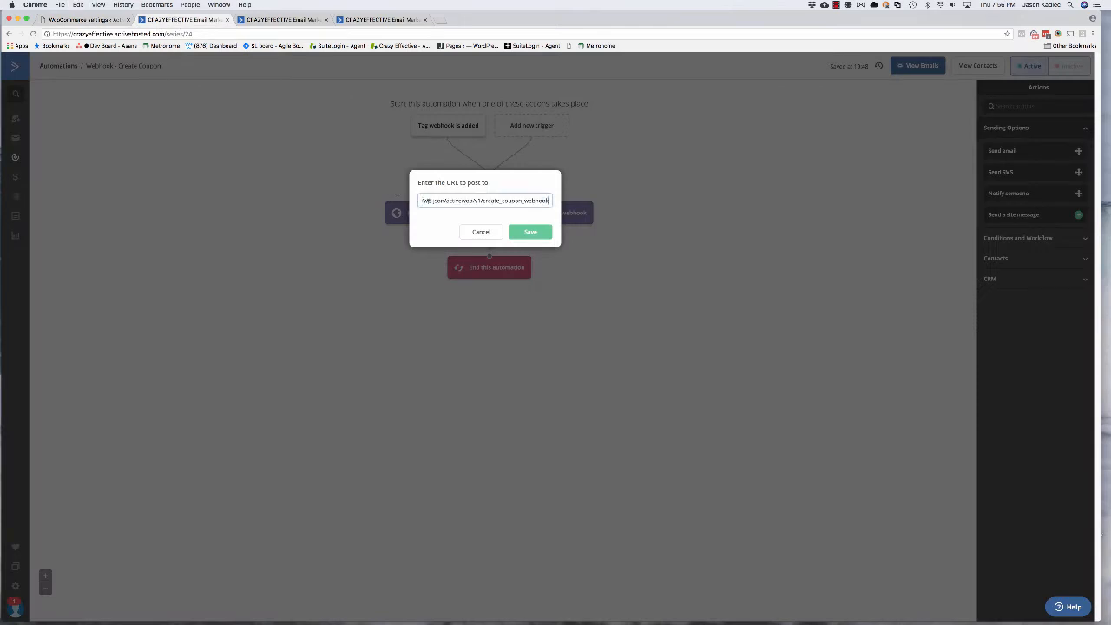
pyautogui.press('super+Left')
pyautogui.write('s://activewoo.com')
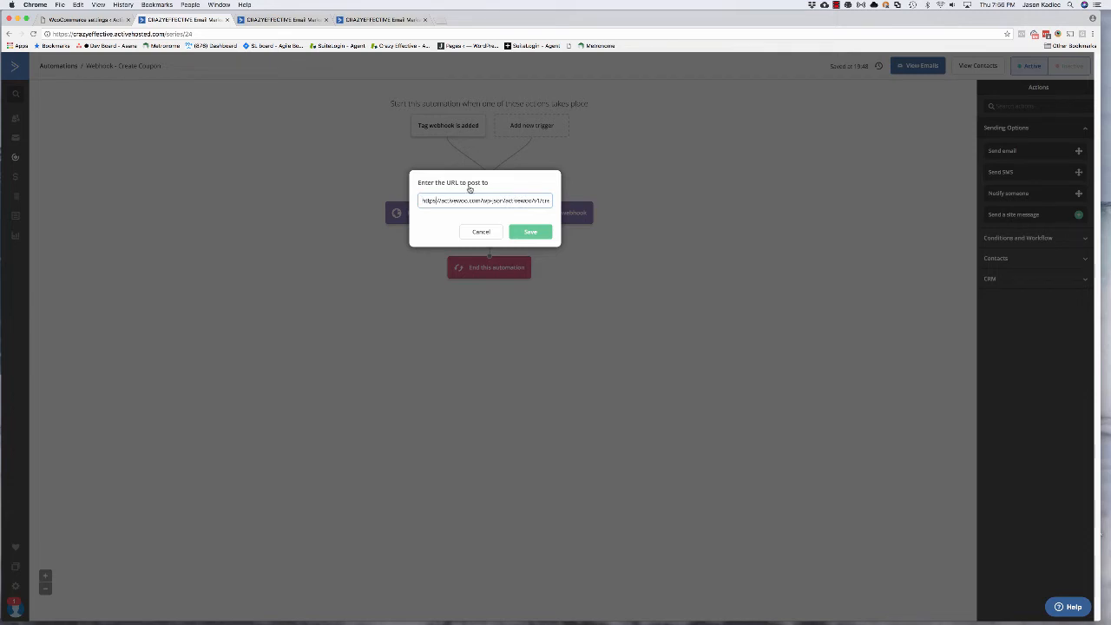
pyautogui.click(530, 231)
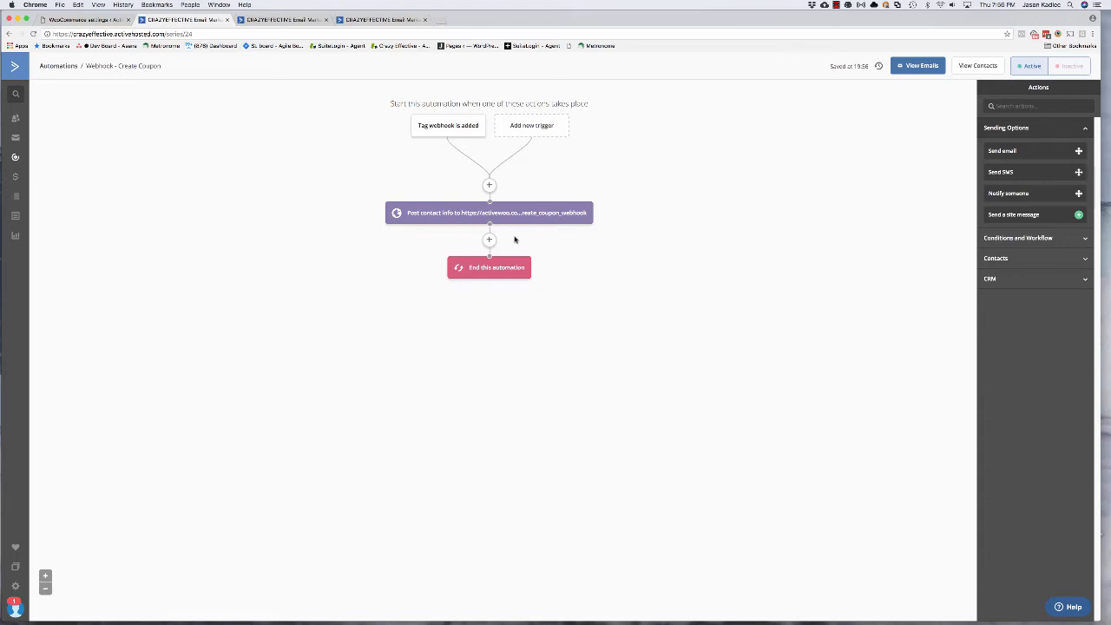
# Check the automation's tag trigger and webhook action, and view the custom fields list in ActiveCampaign.
pyautogui.moveTo(449, 136)
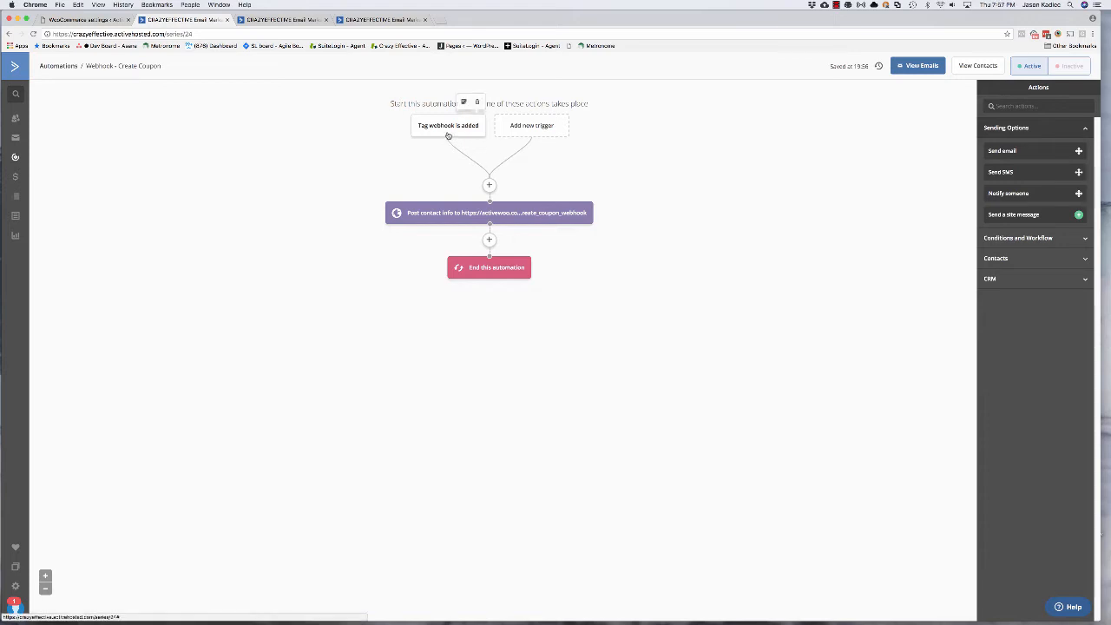
pyautogui.moveTo(481, 214)
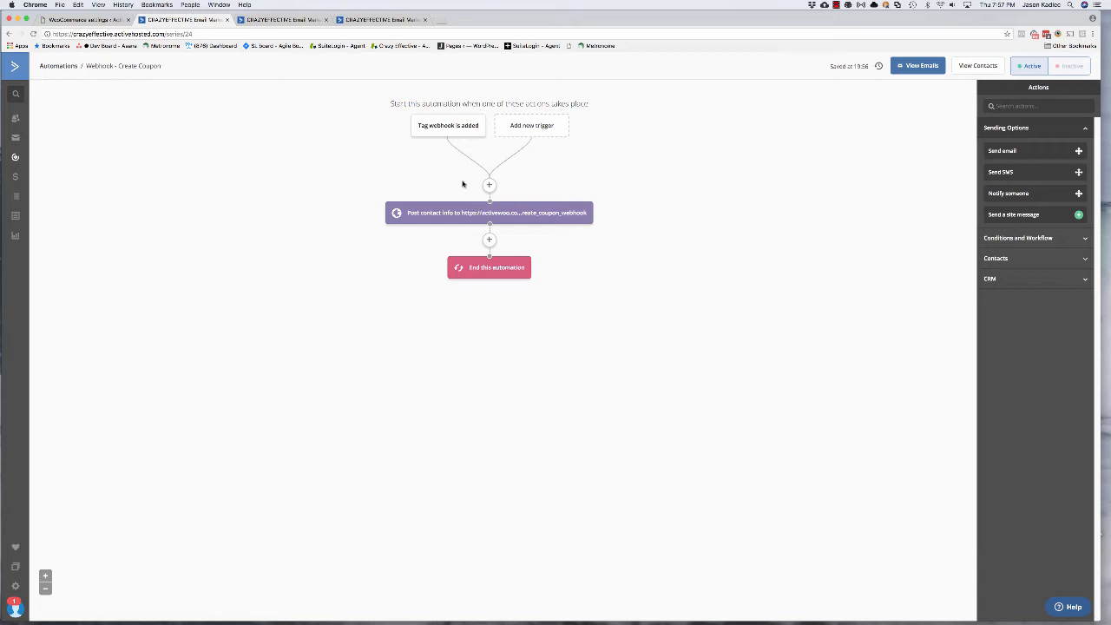
pyautogui.click(289, 20)
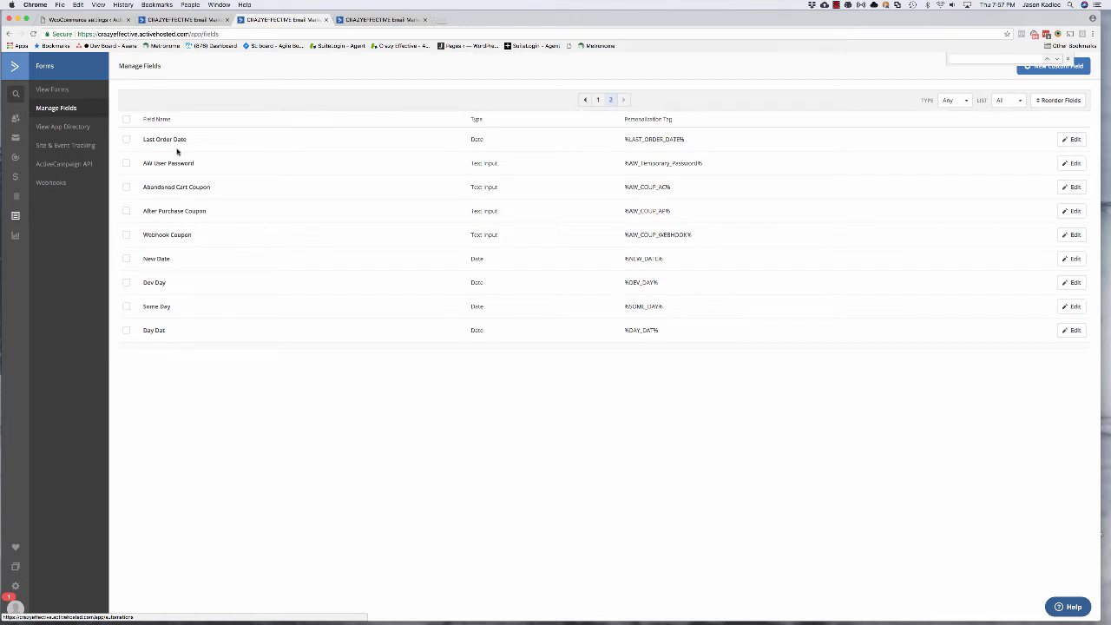
# Save the Advanced Coupons settings in WooCommerce and return to the "Webhook - Create Coupon" automation in ActiveCampaign.
pyautogui.click(85, 19)
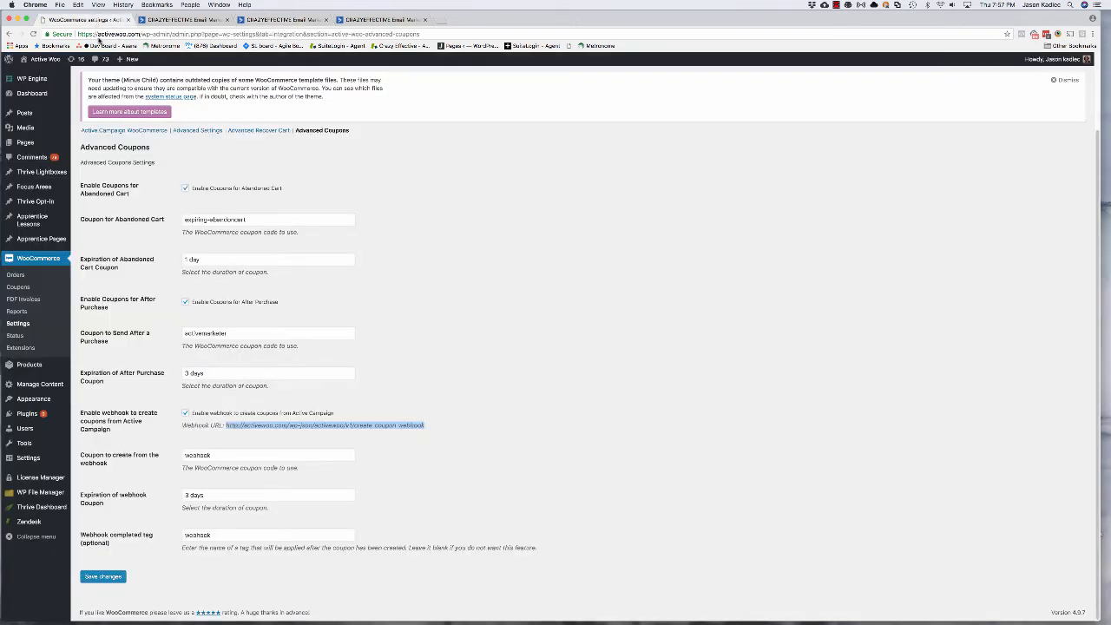
pyautogui.click(100, 578)
pyautogui.click(96, 579)
pyautogui.click(182, 20)
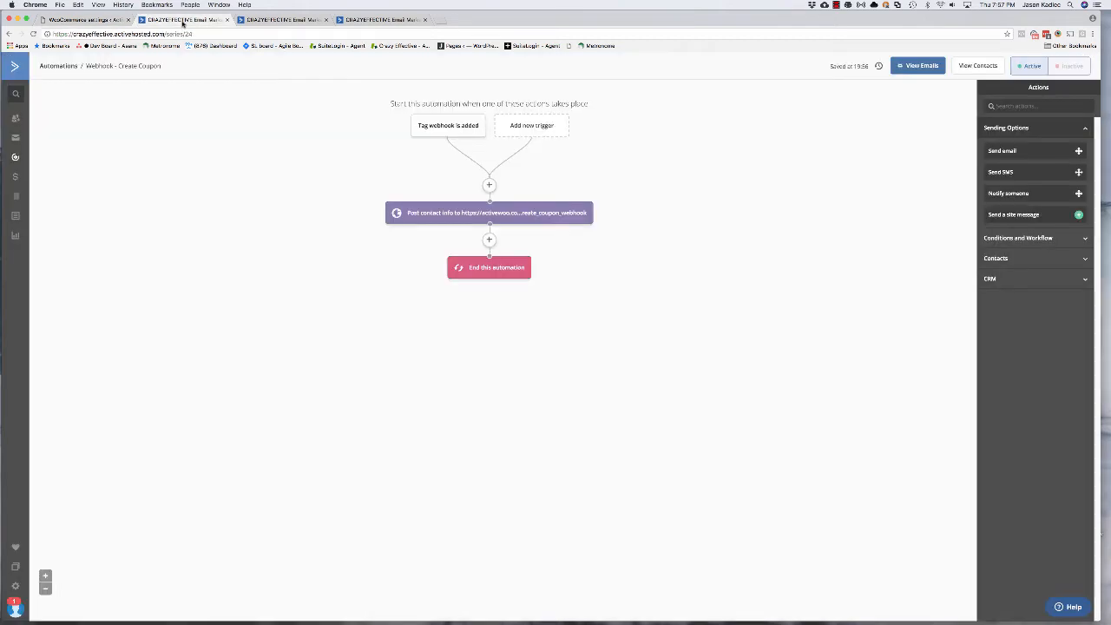
# Check the Webhook Coupon custom field's personalization tag and compare it with the "Webhook - Create Coupon" automation.
pyautogui.click(269, 20)
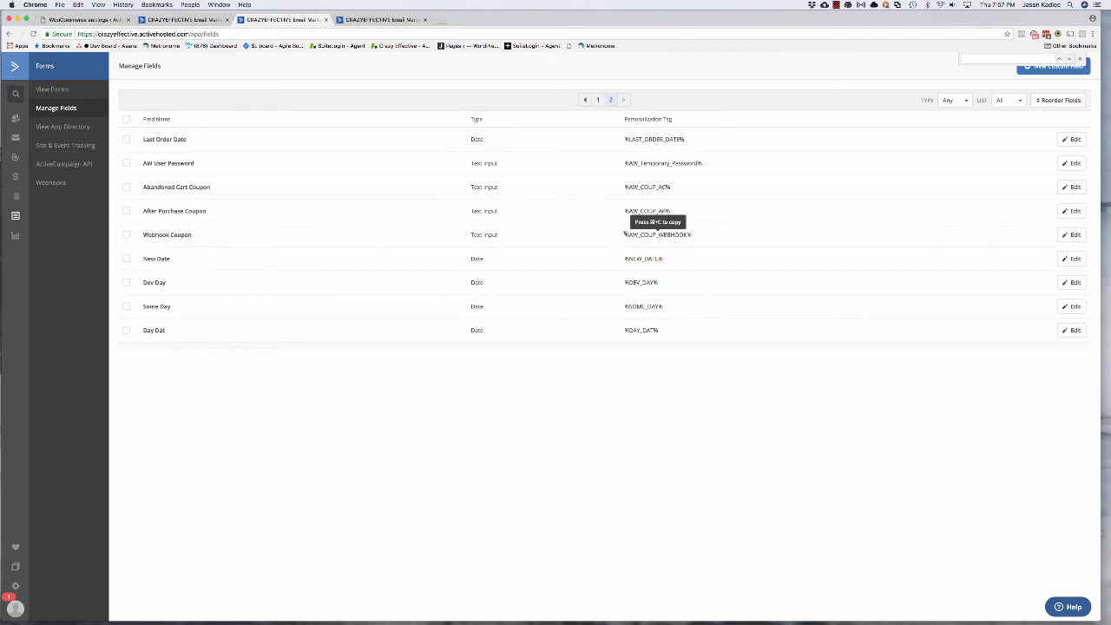
pyautogui.moveTo(624, 232); pyautogui.dragTo(697, 235)
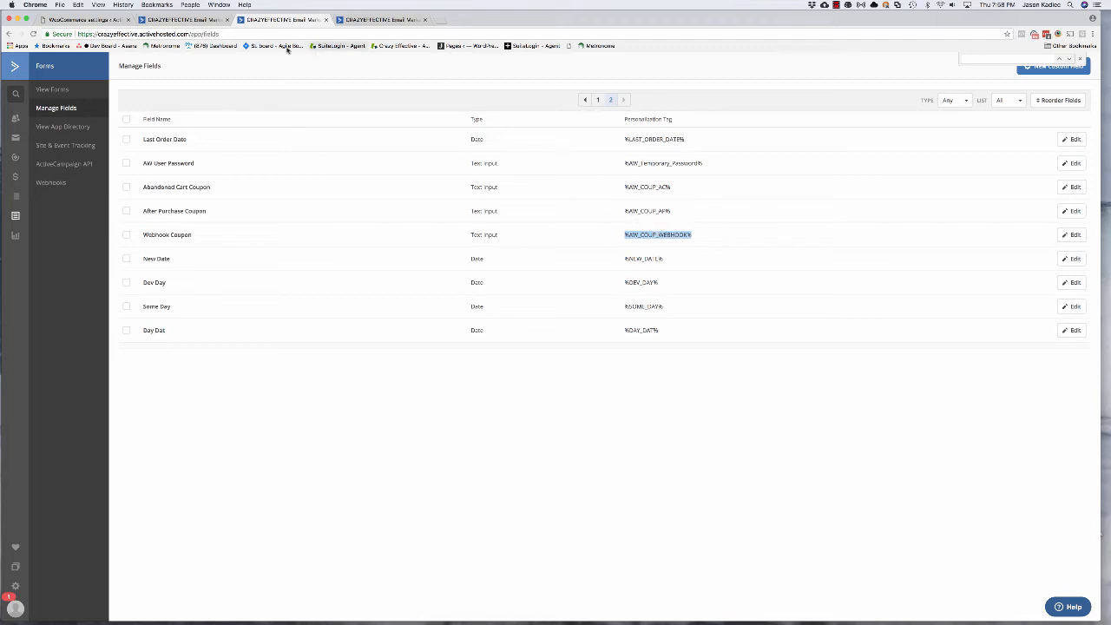
pyautogui.click(198, 20)
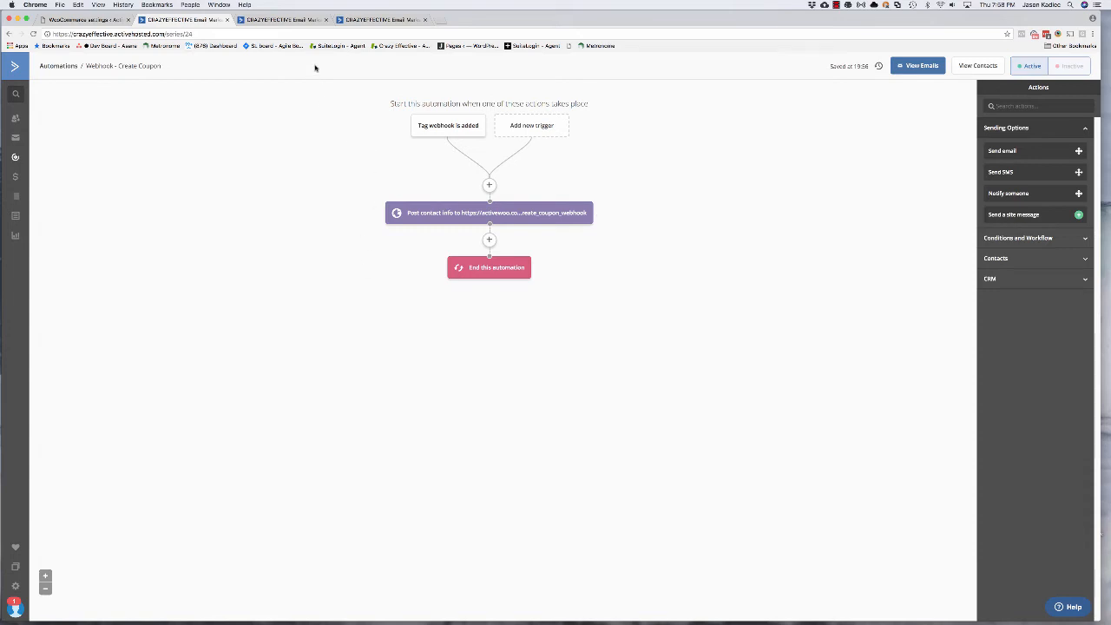
pyautogui.click(295, 20)
pyautogui.click(301, 22)
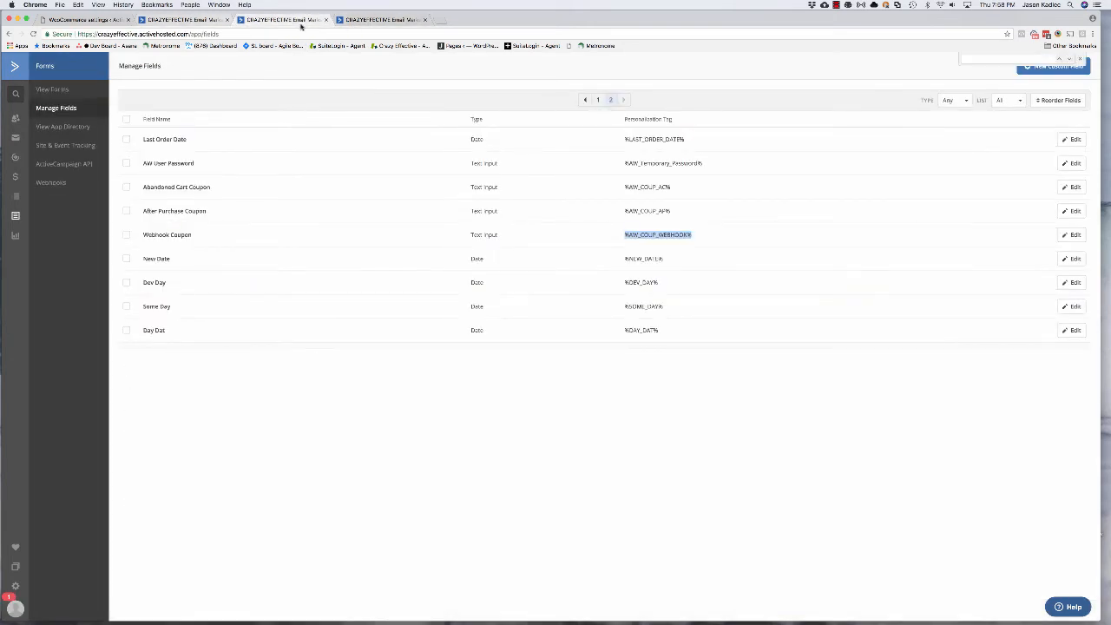
# Create a new automation using the Start from Scratch recipe.
pyautogui.click(15, 158)
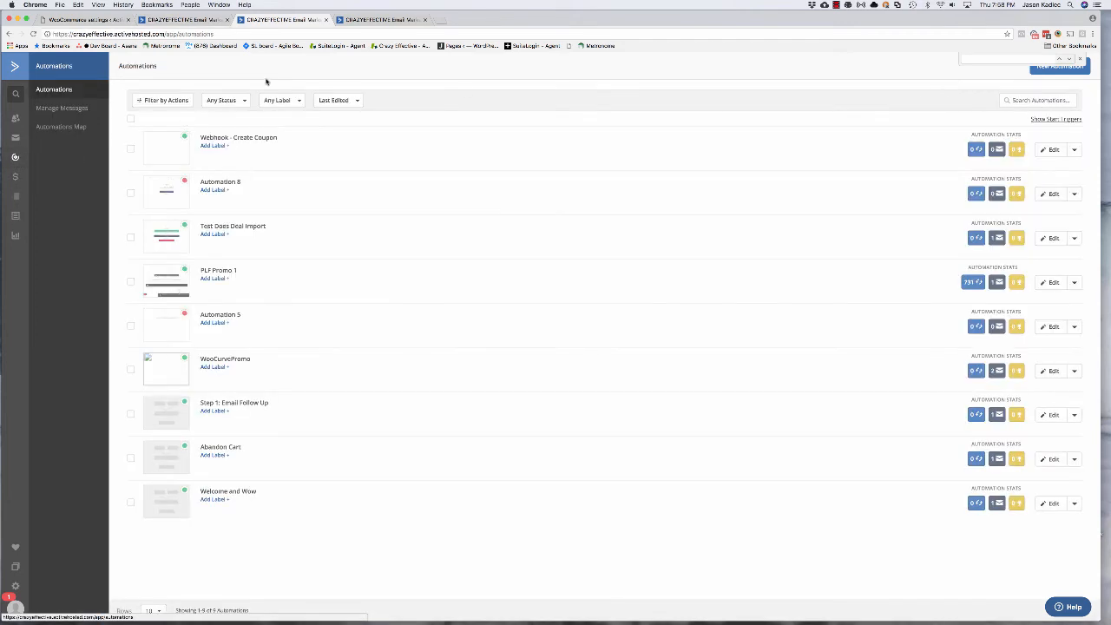
pyautogui.click(1054, 69)
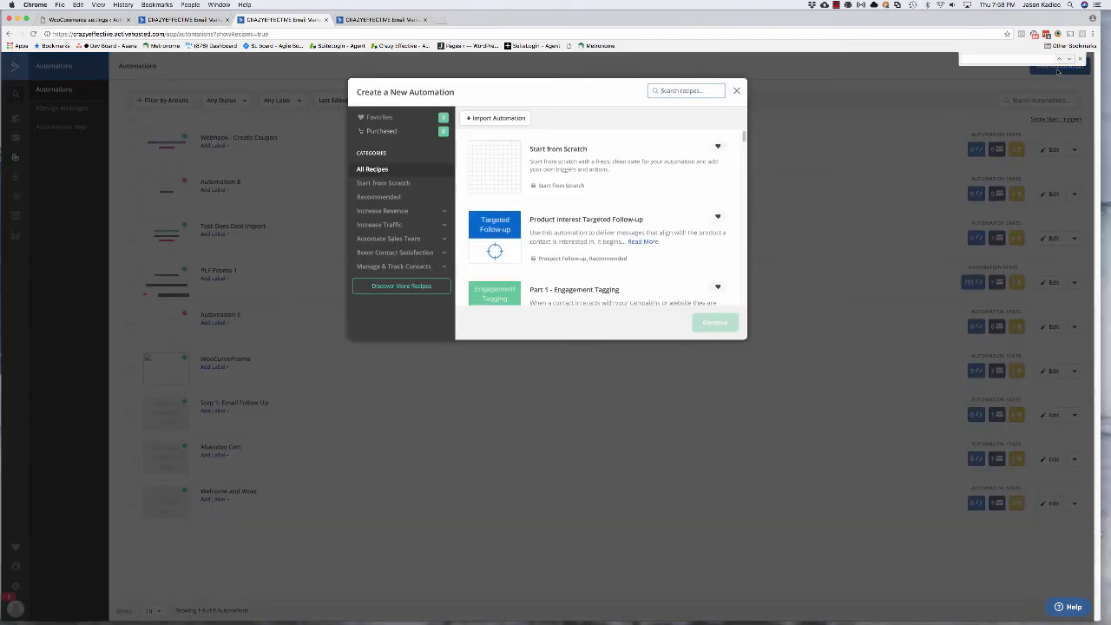
pyautogui.click(504, 161)
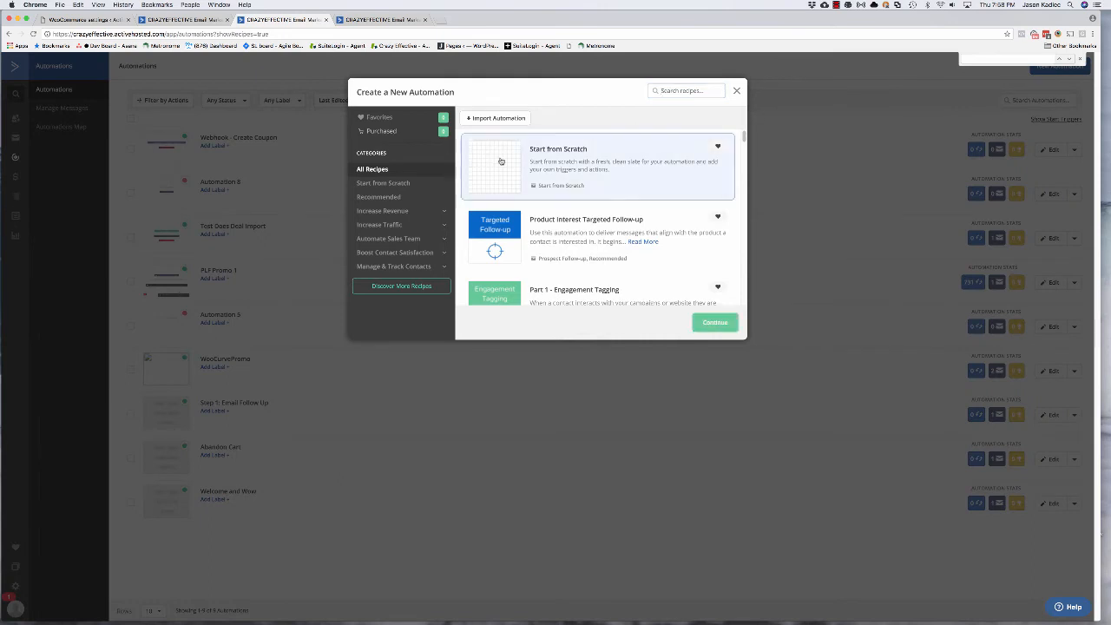
pyautogui.click(699, 323)
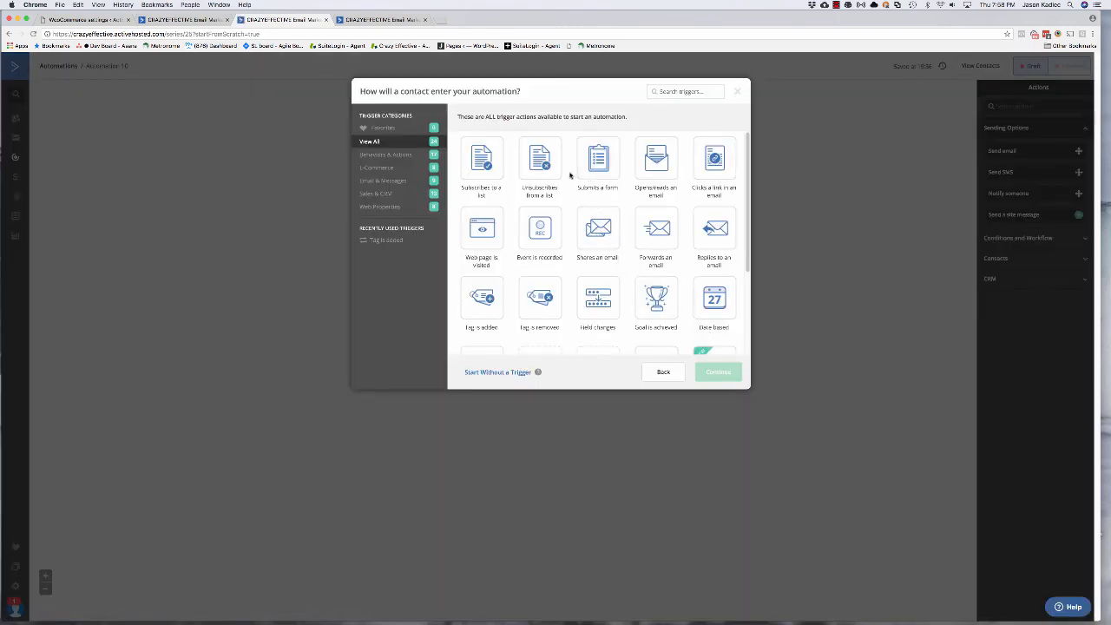
# Choose the "Tag is added" trigger for the new automation and set its tag to webhook.
pyautogui.click(476, 296)
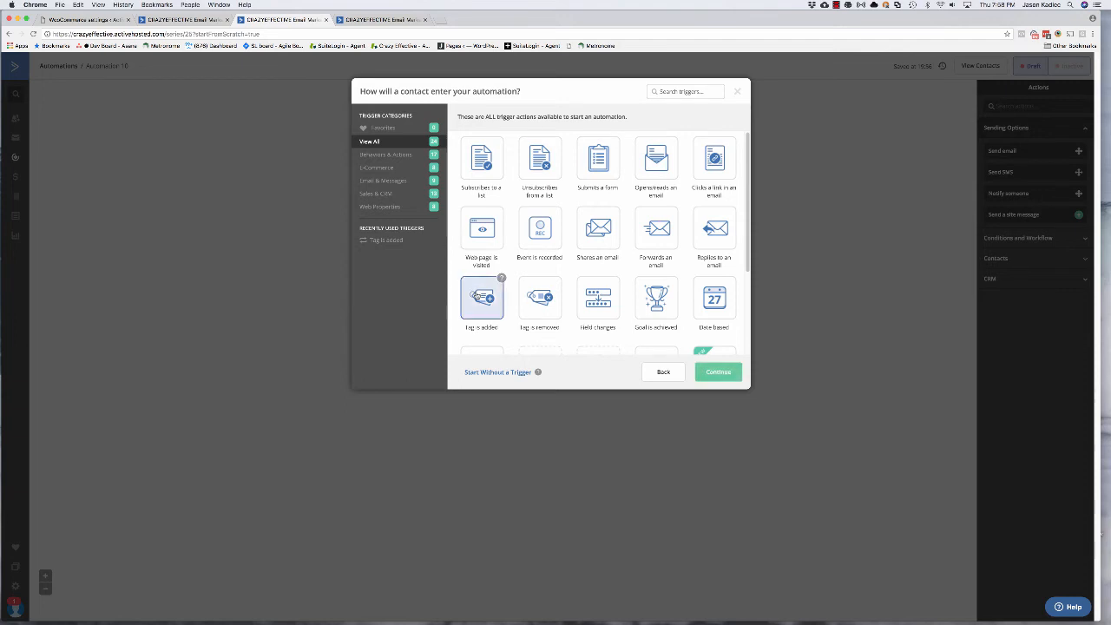
pyautogui.click(718, 371)
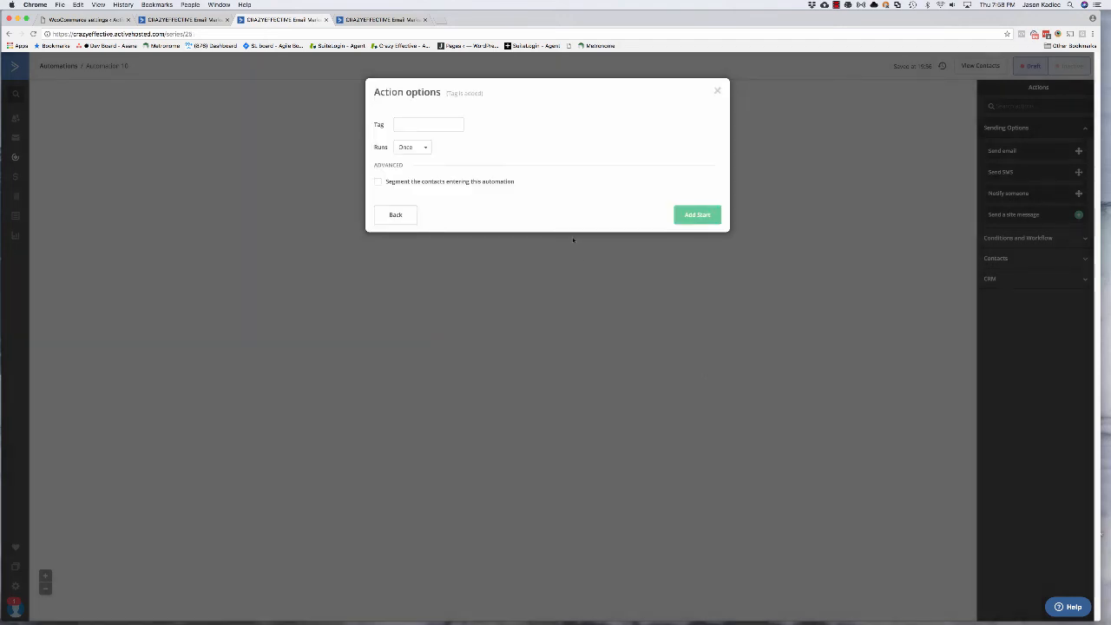
pyautogui.click(425, 124)
pyautogui.write('webhook')
# Check the webhook completed tag in the WooCommerce Advanced Coupons settings and review the coupon-creating automation, returning to the new trigger's options.
pyautogui.click(76, 20)
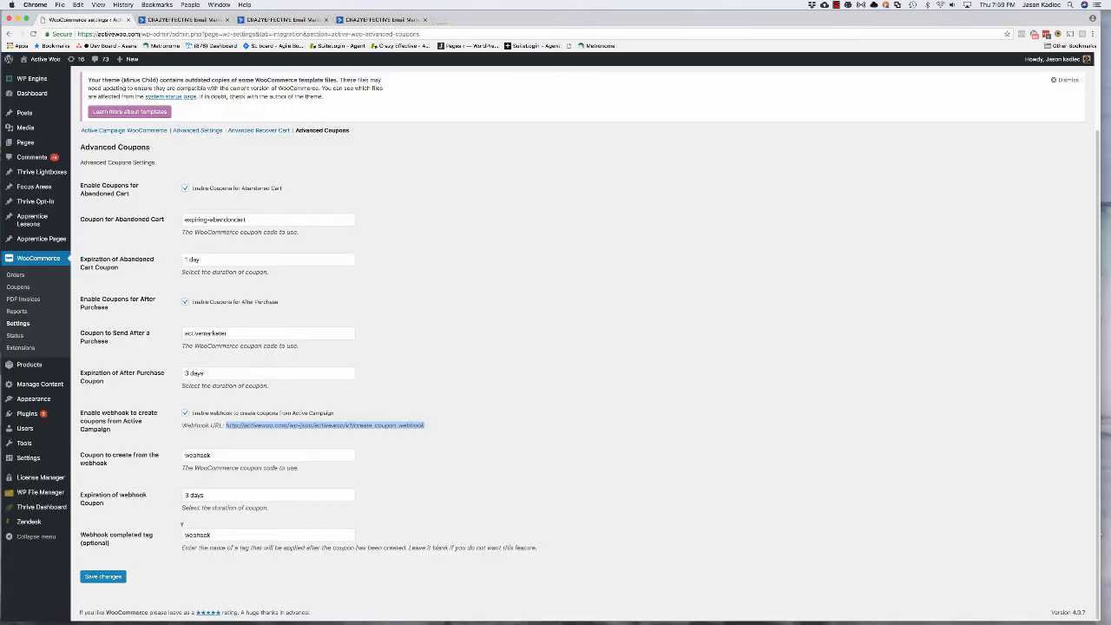
pyautogui.moveTo(213, 535); pyautogui.dragTo(168, 533)
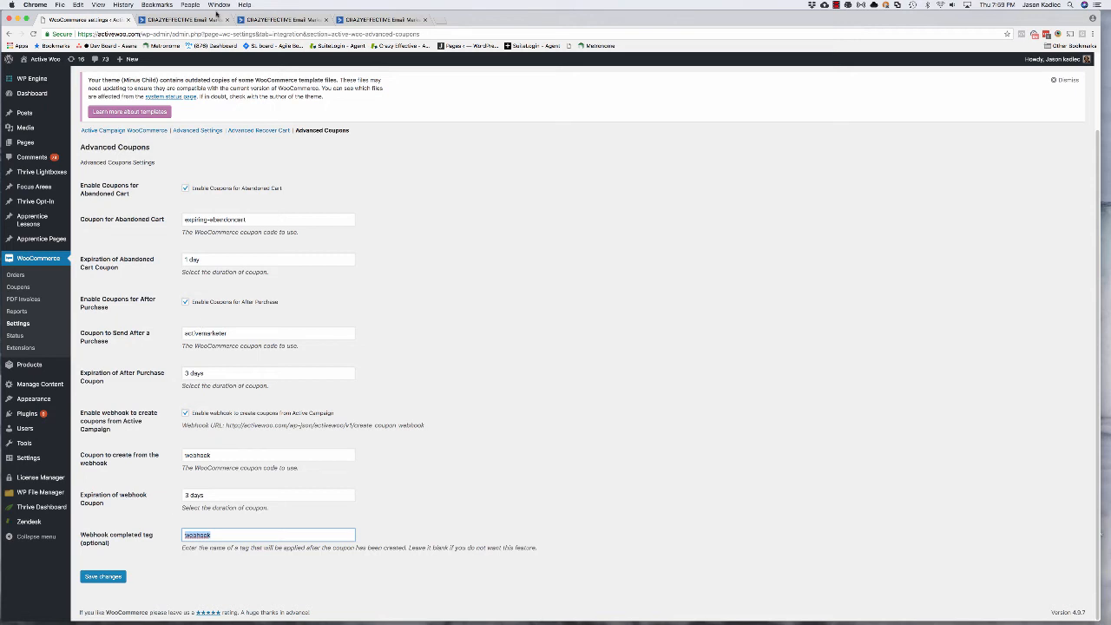
pyautogui.click(208, 19)
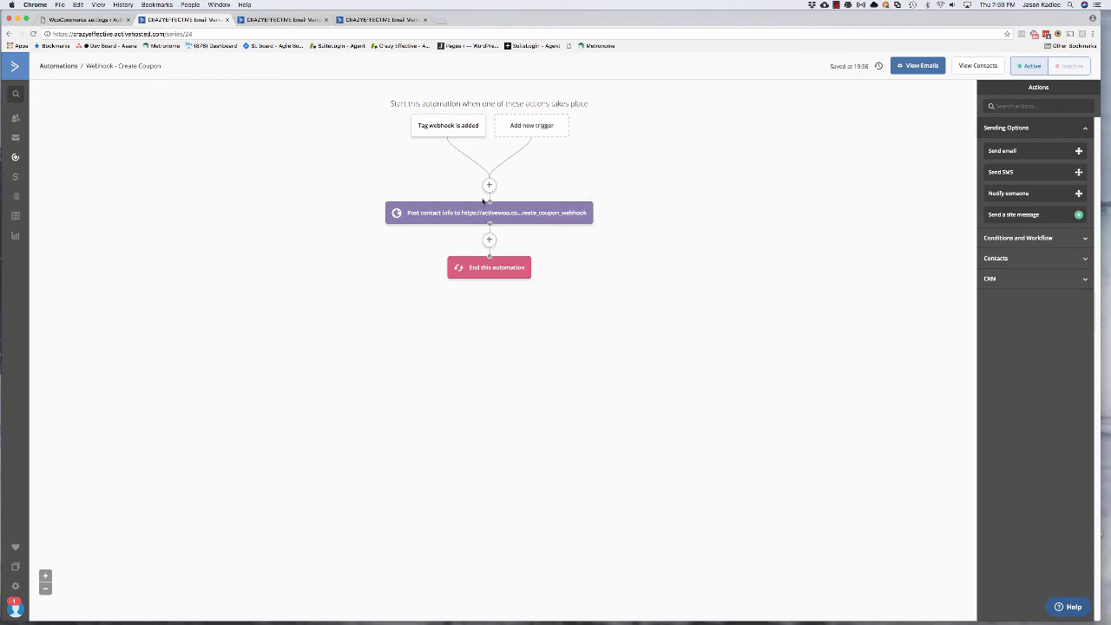
pyautogui.click(91, 19)
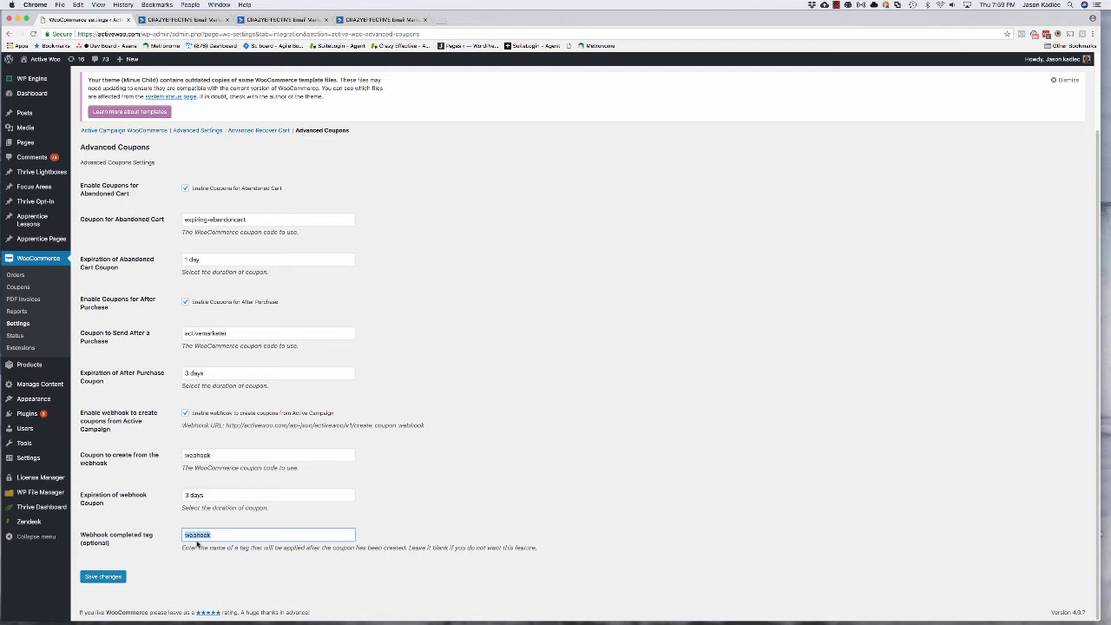
pyautogui.click(364, 24)
pyautogui.click(294, 23)
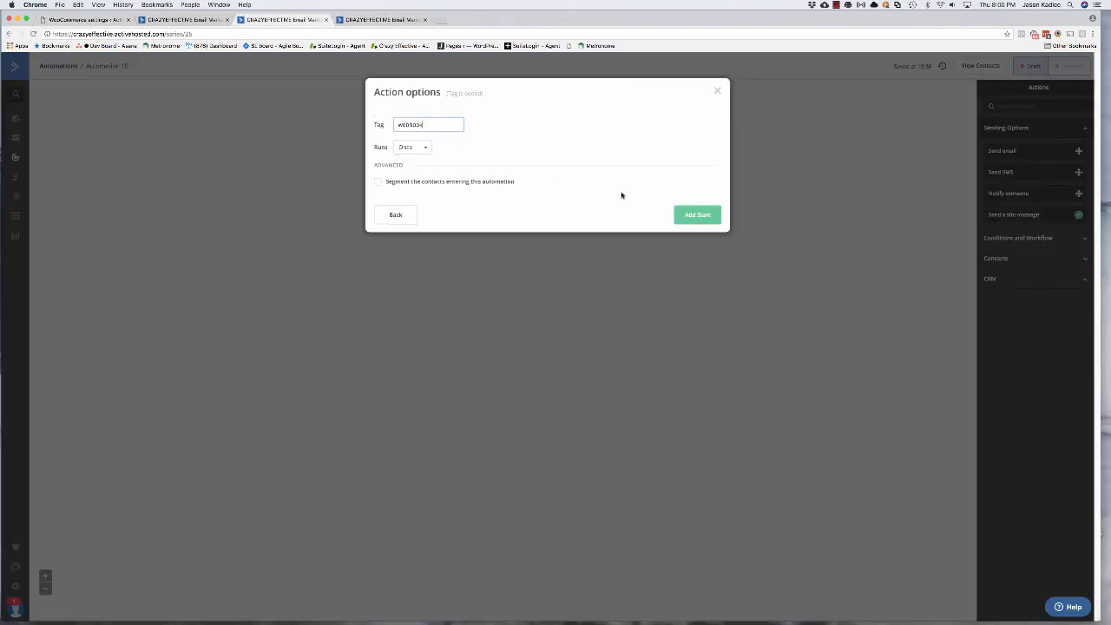
# Add the tag trigger to the automation, followed by a Remove tag action for the webhook tag.
pyautogui.click(695, 214)
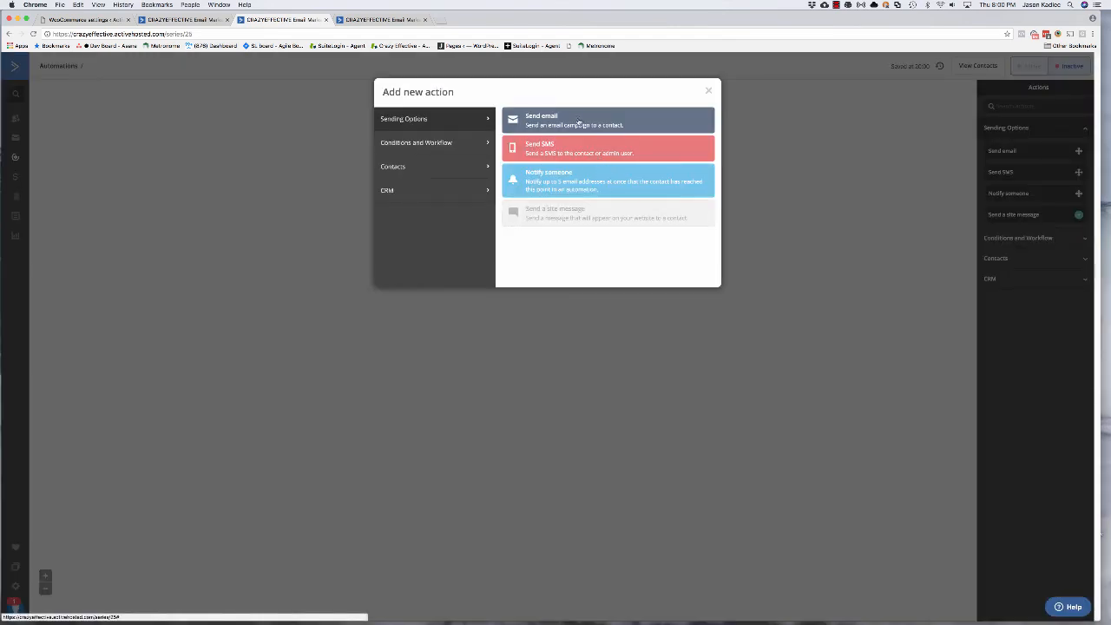
pyautogui.click(436, 141)
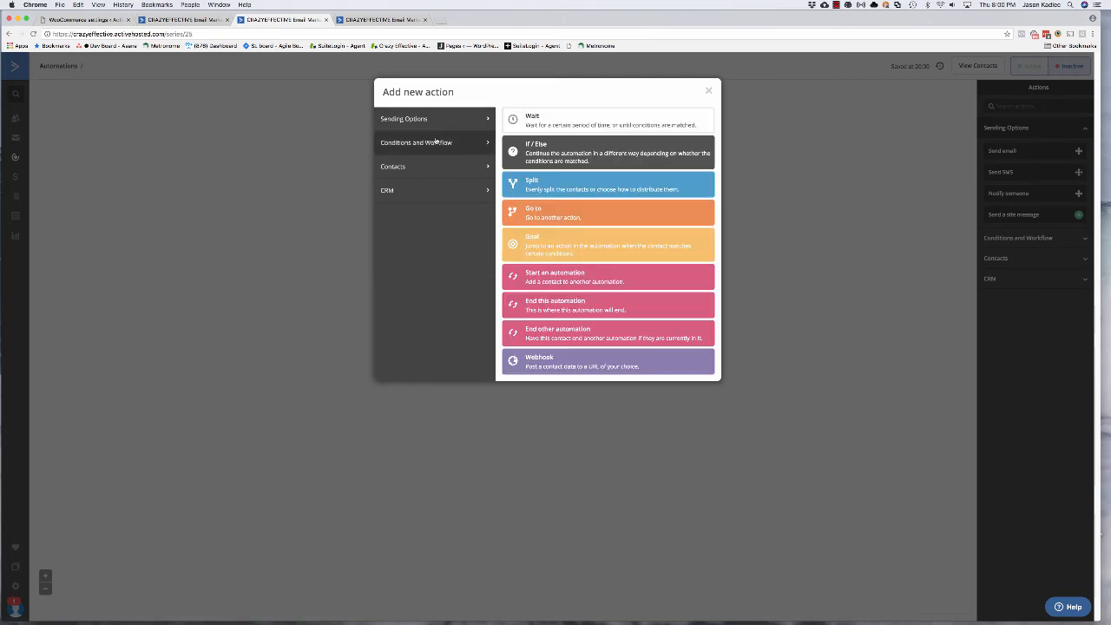
pyautogui.click(425, 170)
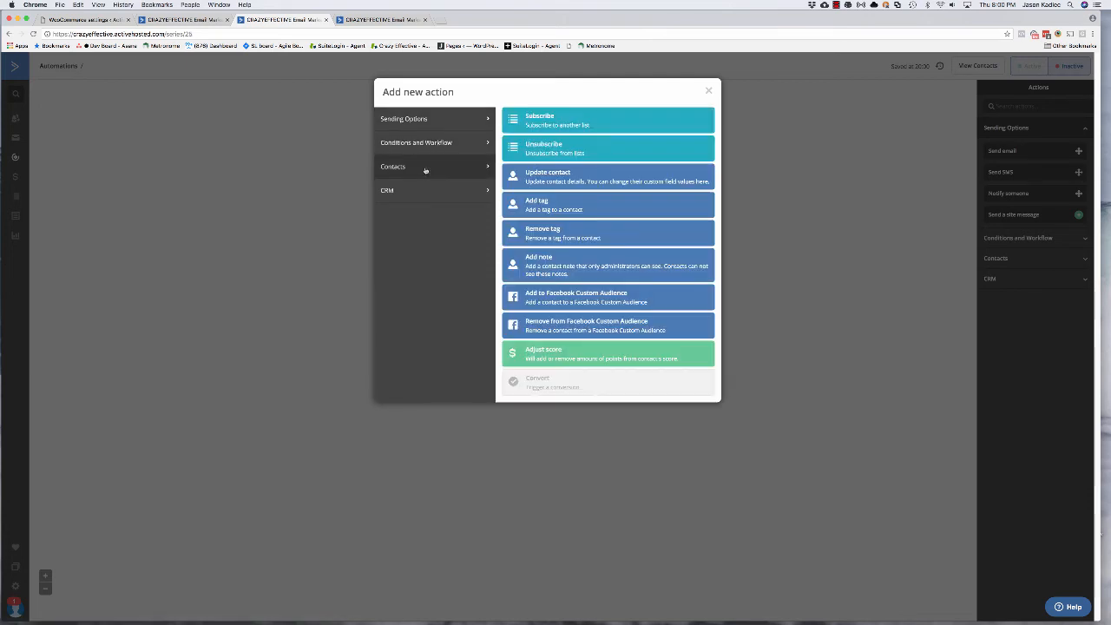
pyautogui.click(531, 225)
pyautogui.write('we')
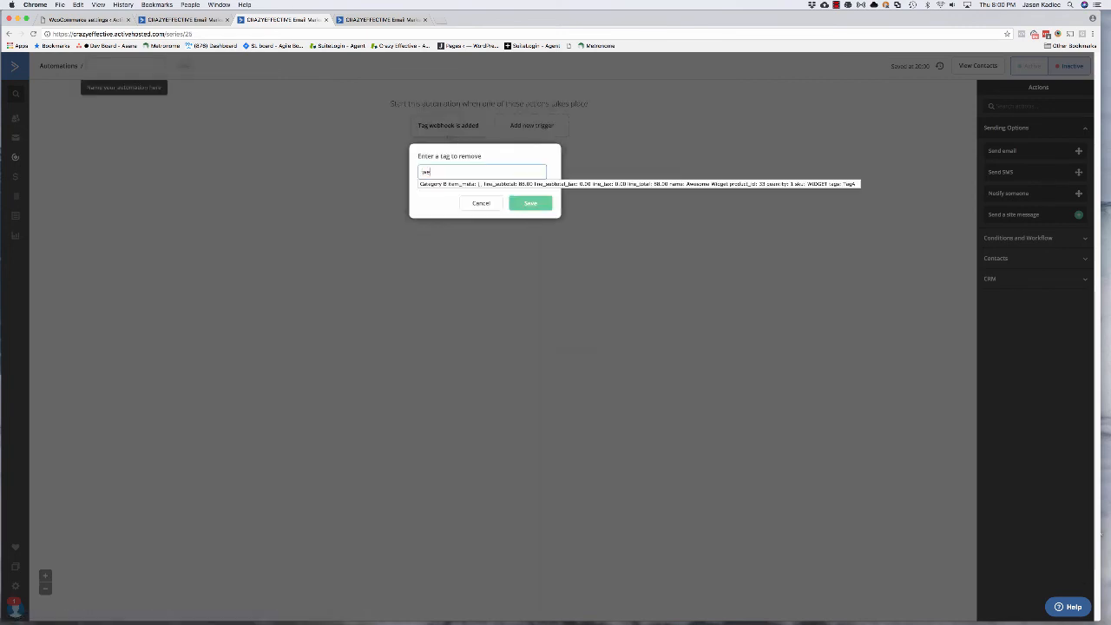
pyautogui.write('bhook')
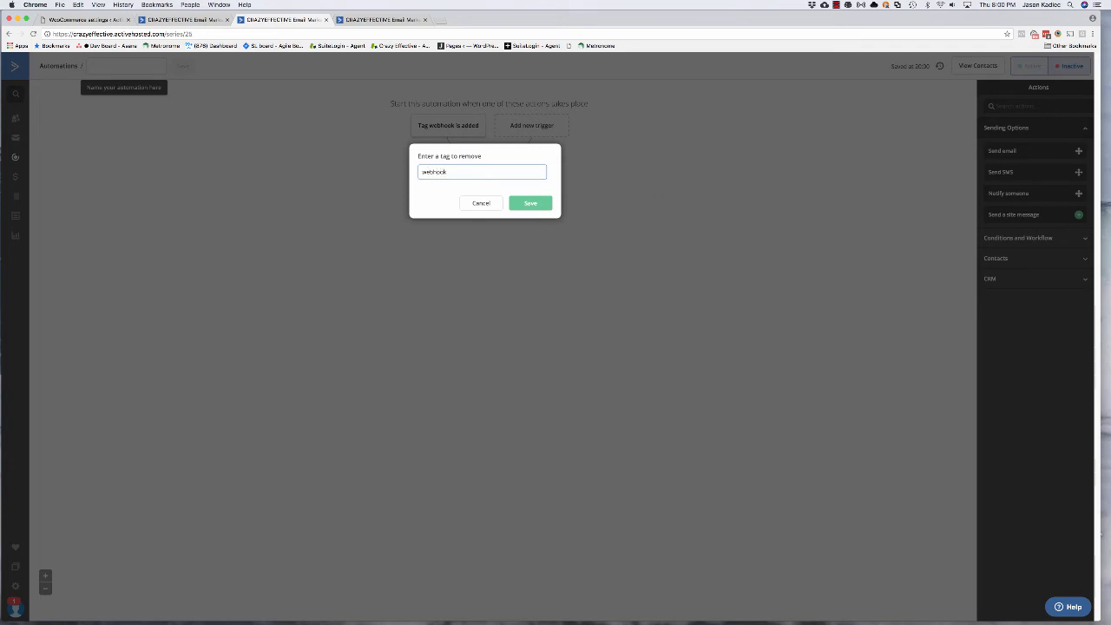
pyautogui.click(537, 202)
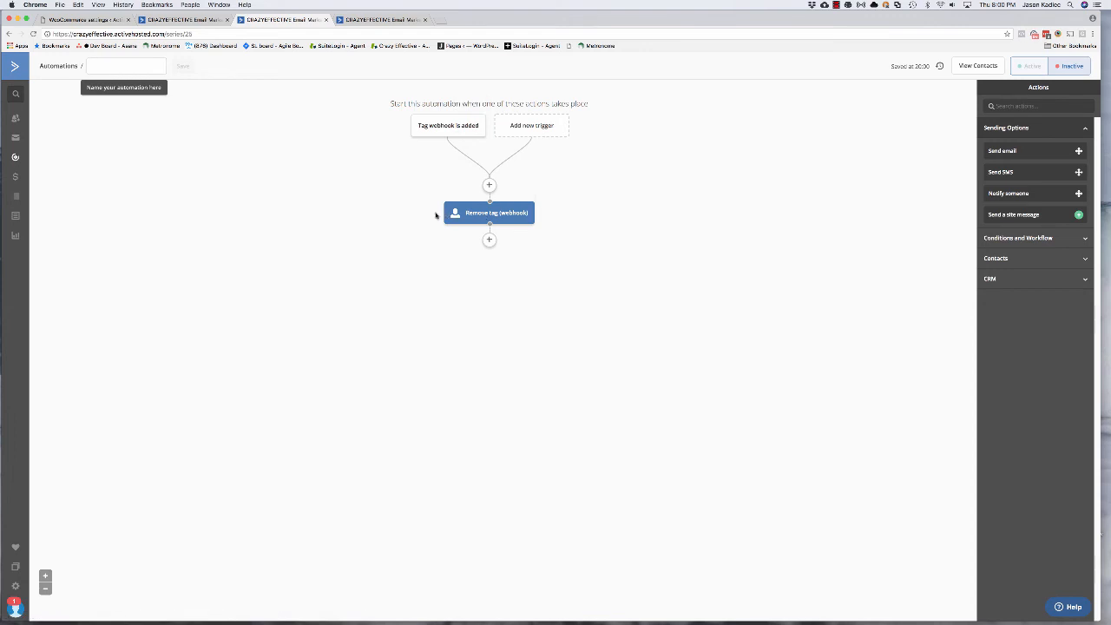
# Add a Send email action after the tag removal and create a new email named "Send Webhook Coupon".
pyautogui.click(488, 239)
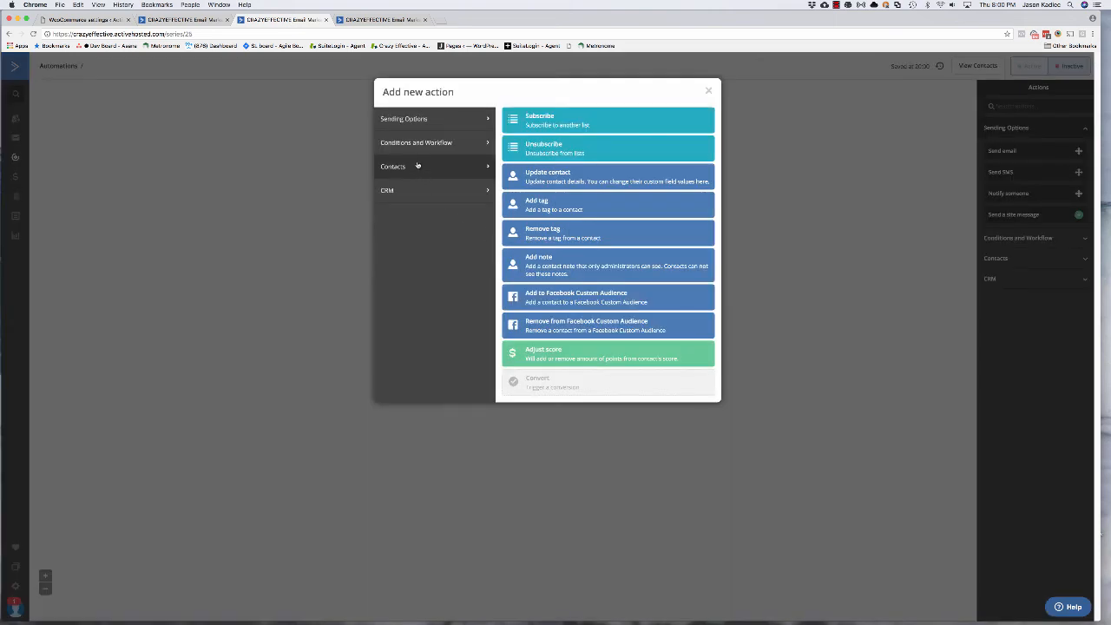
pyautogui.click(422, 118)
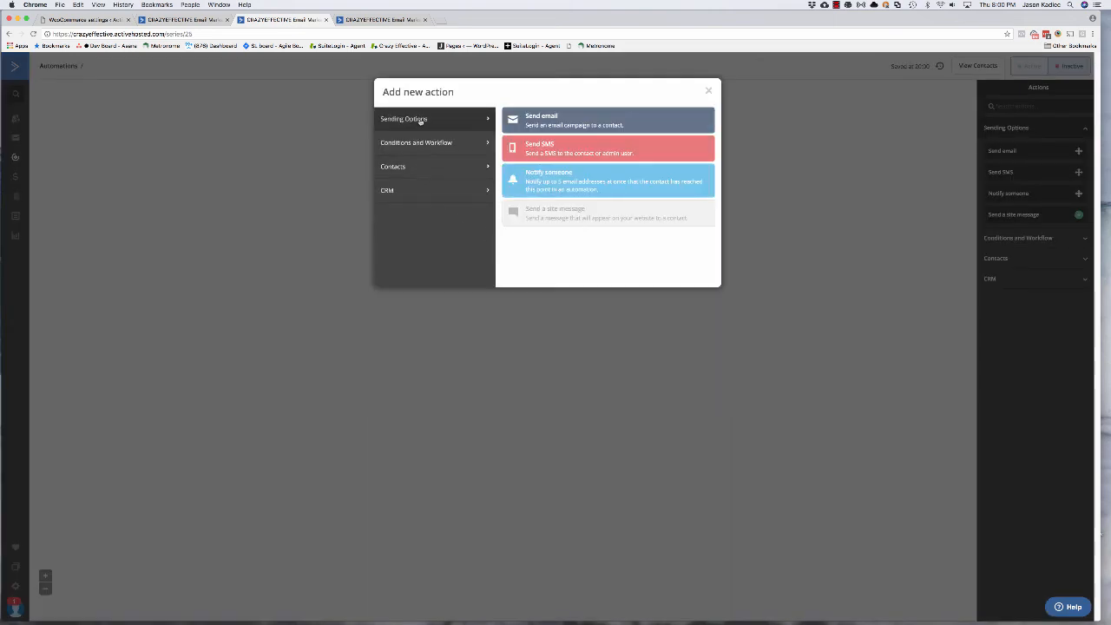
pyautogui.click(535, 118)
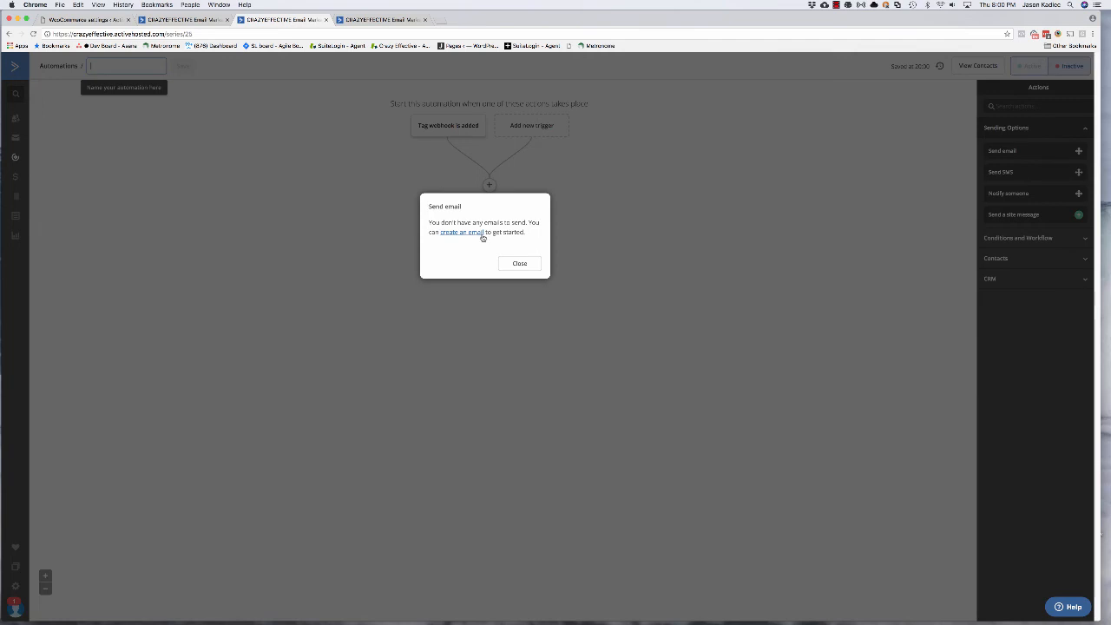
pyautogui.click(472, 234)
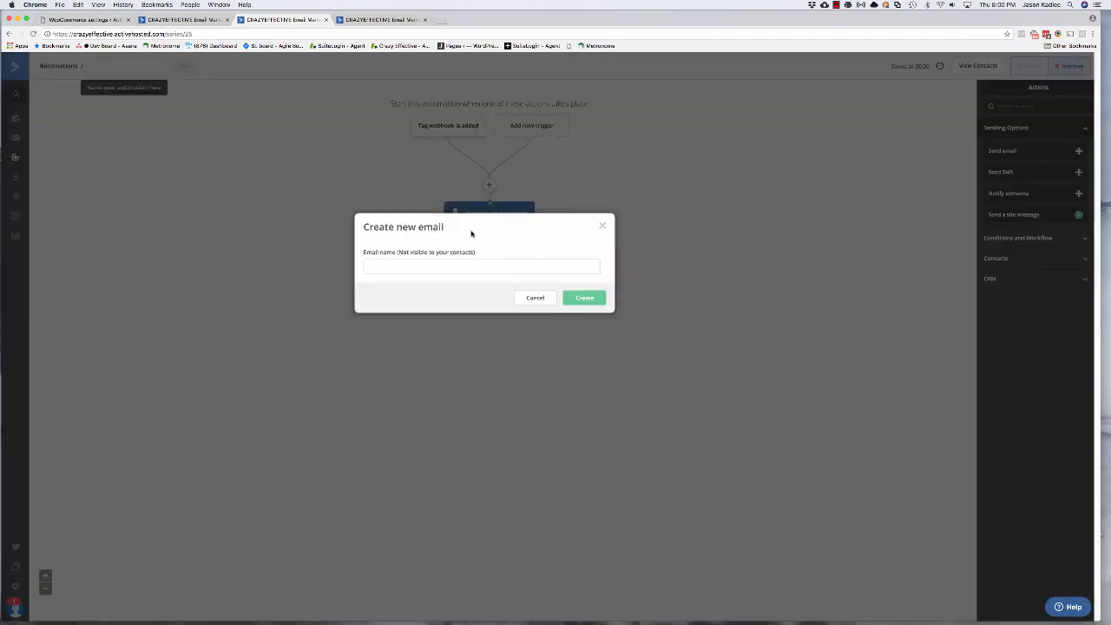
pyautogui.click(463, 262)
pyautogui.write('Send')
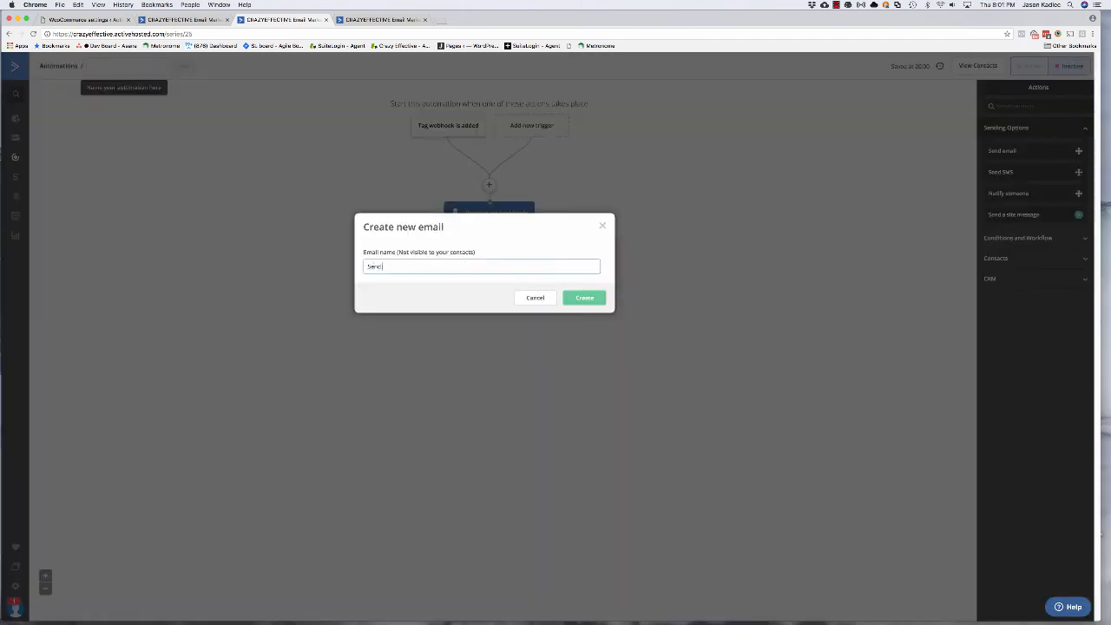
pyautogui.write(' Webhook Coupon')
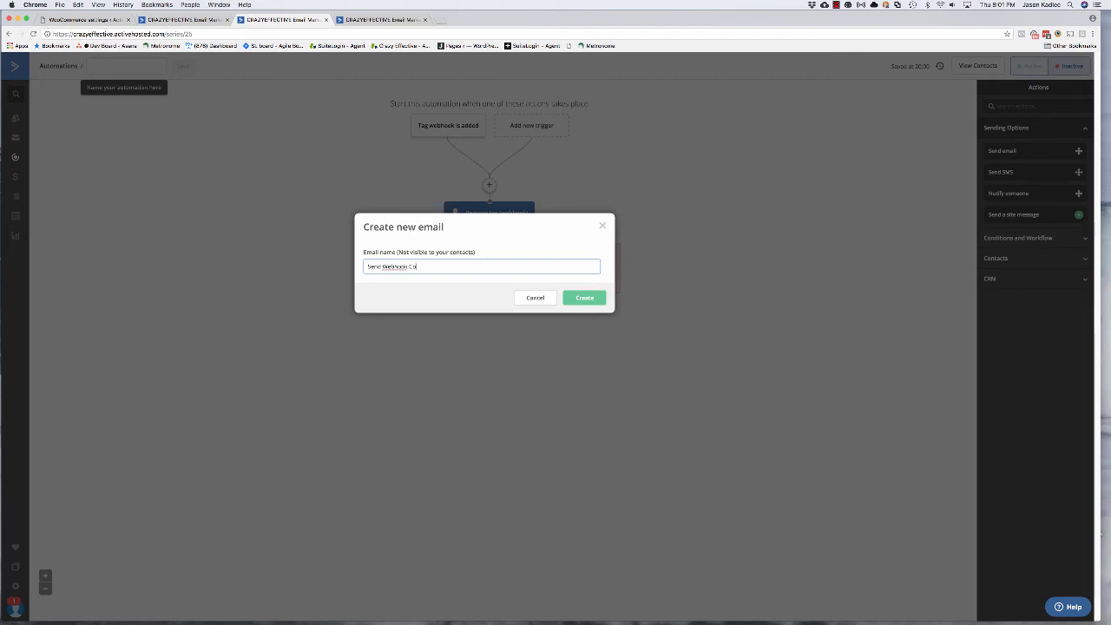
pyautogui.click(574, 298)
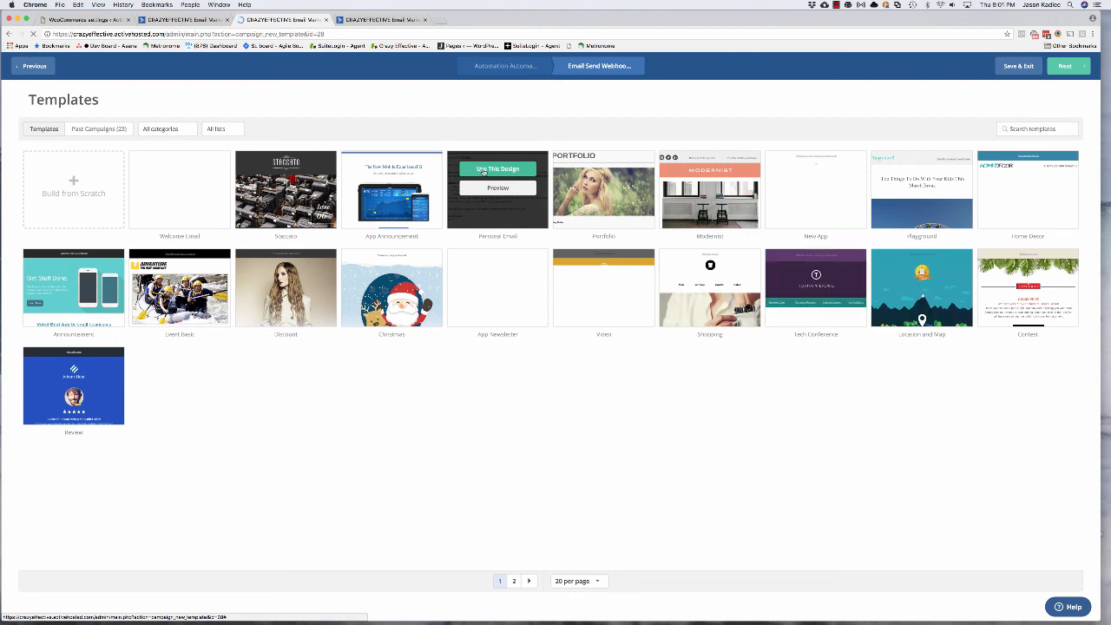
# Use the Personal Email template for the email and set its subject to "Example Webhook".
pyautogui.click(482, 169)
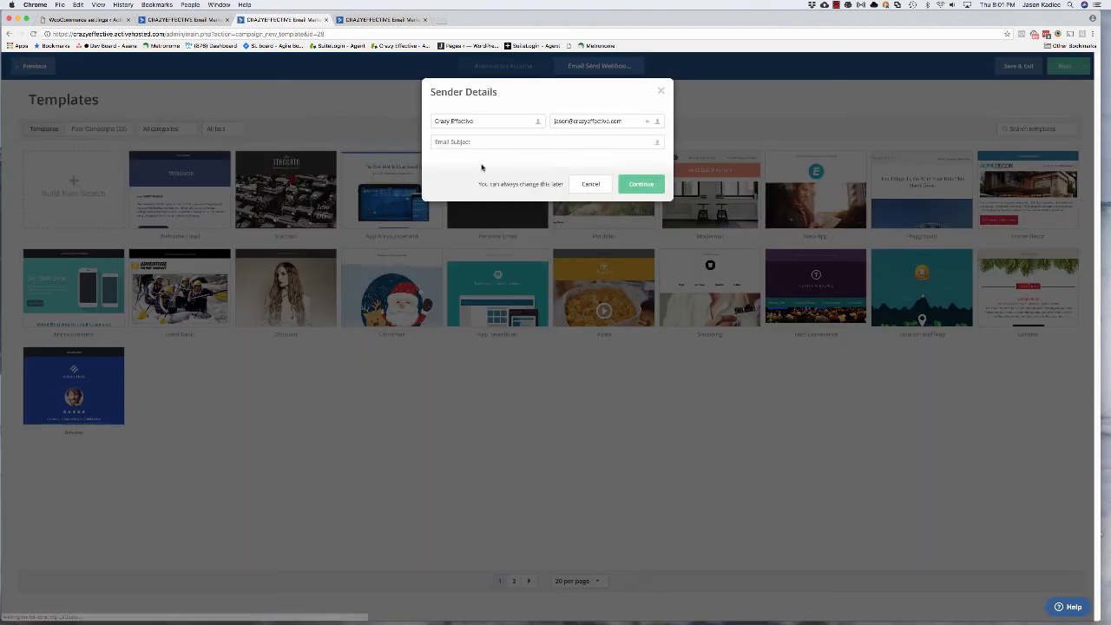
pyautogui.click(557, 140)
pyautogui.write('E')
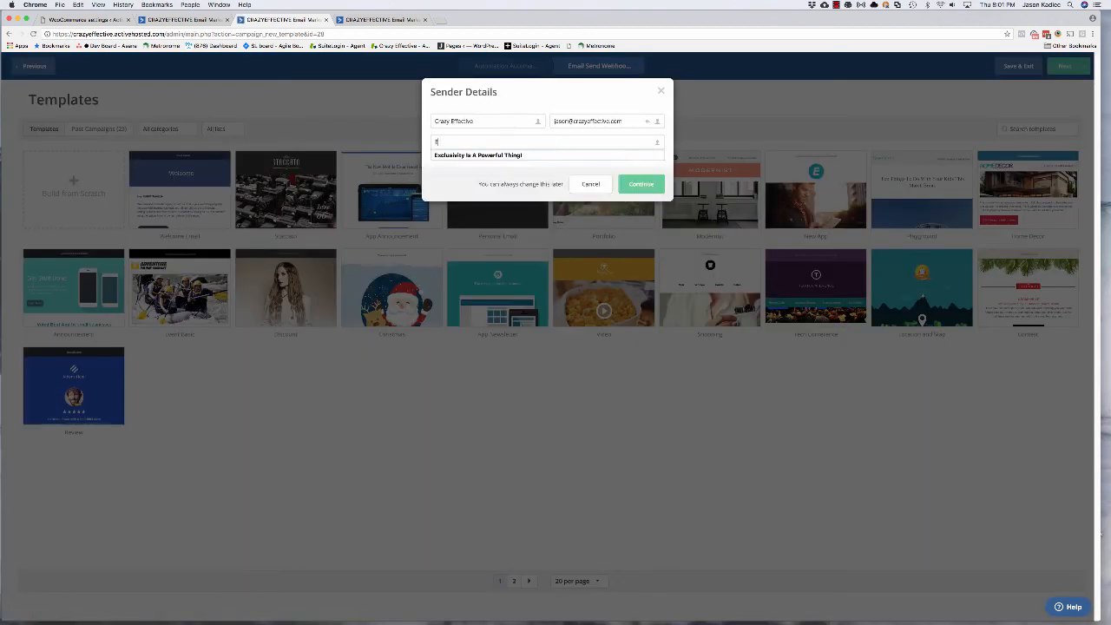
pyautogui.write('xample We')
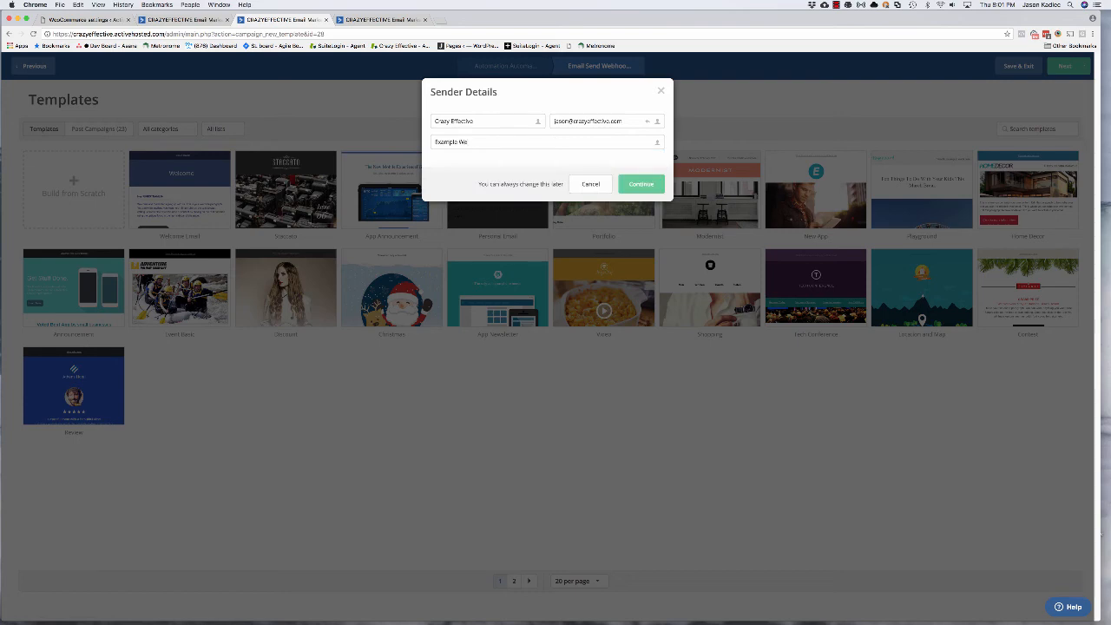
pyautogui.write('bhook')
pyautogui.click(643, 184)
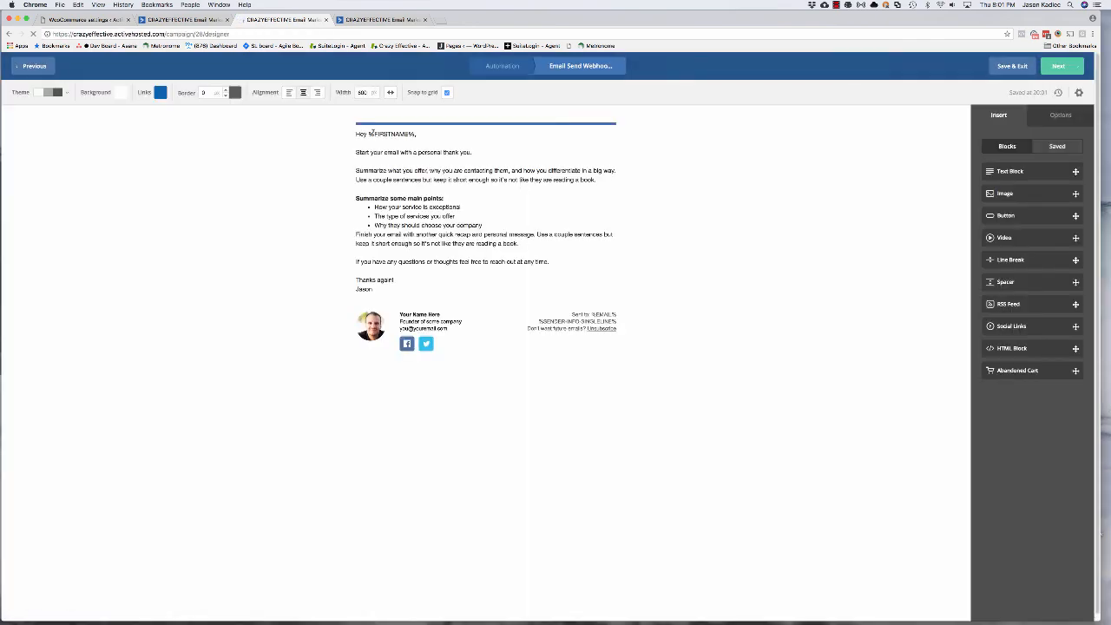
# Replace the email's opening sentence with "Thanks for filling out our webform - here is your coupon:" and add a blank line below it.
pyautogui.moveTo(421, 133); pyautogui.dragTo(356, 152)
pyautogui.write('Thanks')
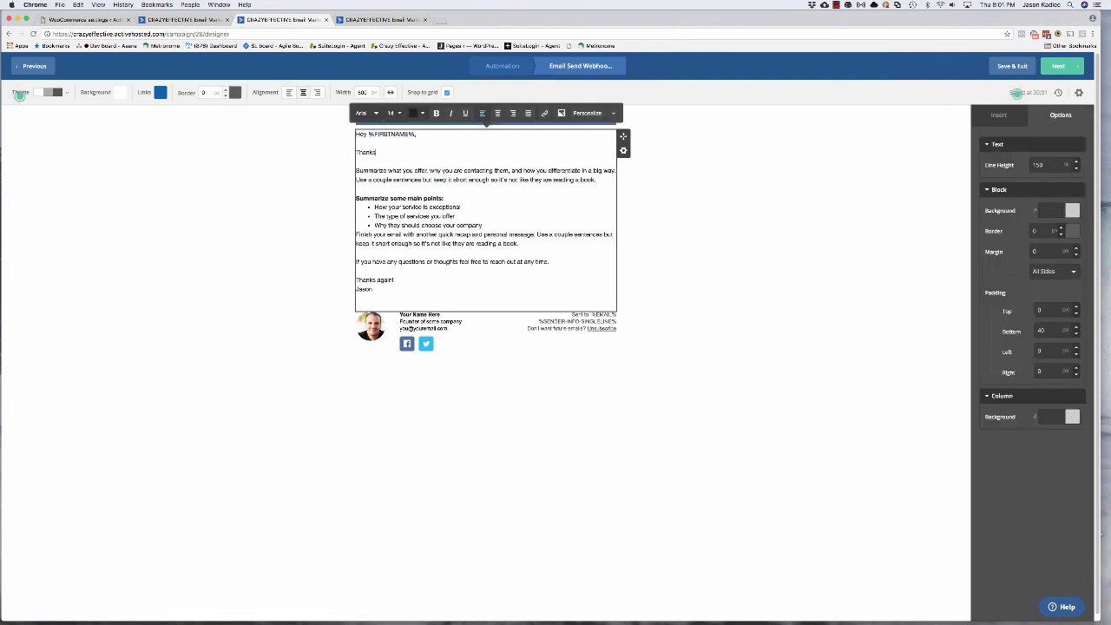
pyautogui.write(' for filling out our webform - here is your coupon:')
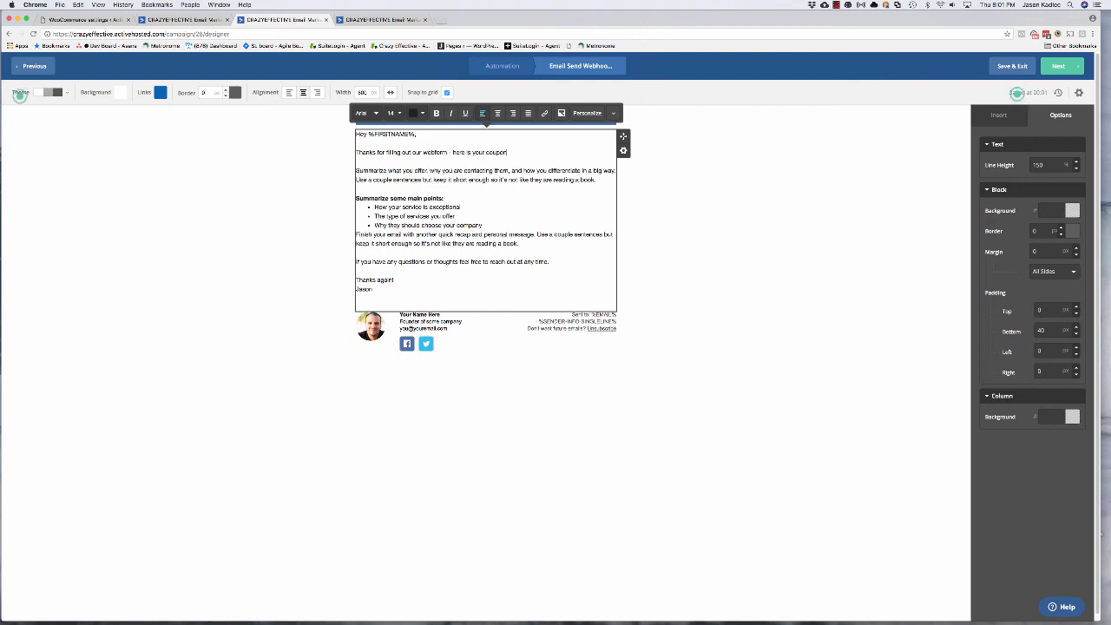
pyautogui.press('Return')
pyautogui.press('Return')
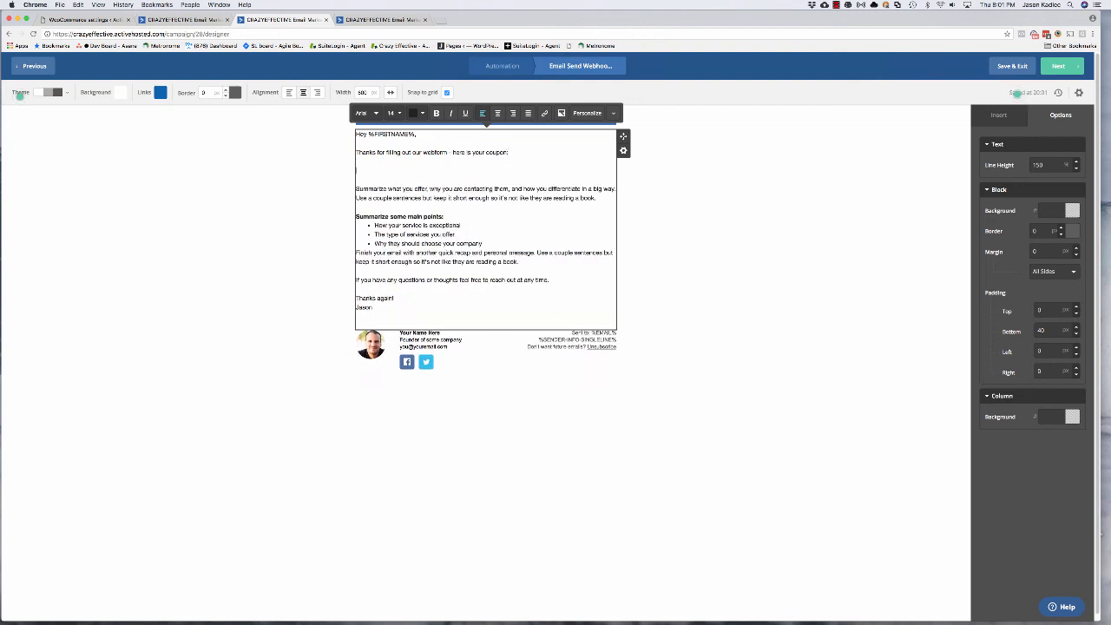
# Find the Webhook Coupon field among the ActiveCampaign contact fields and copy its personalization tag %AW_COUP_WEBHOOK%.
pyautogui.click(180, 19)
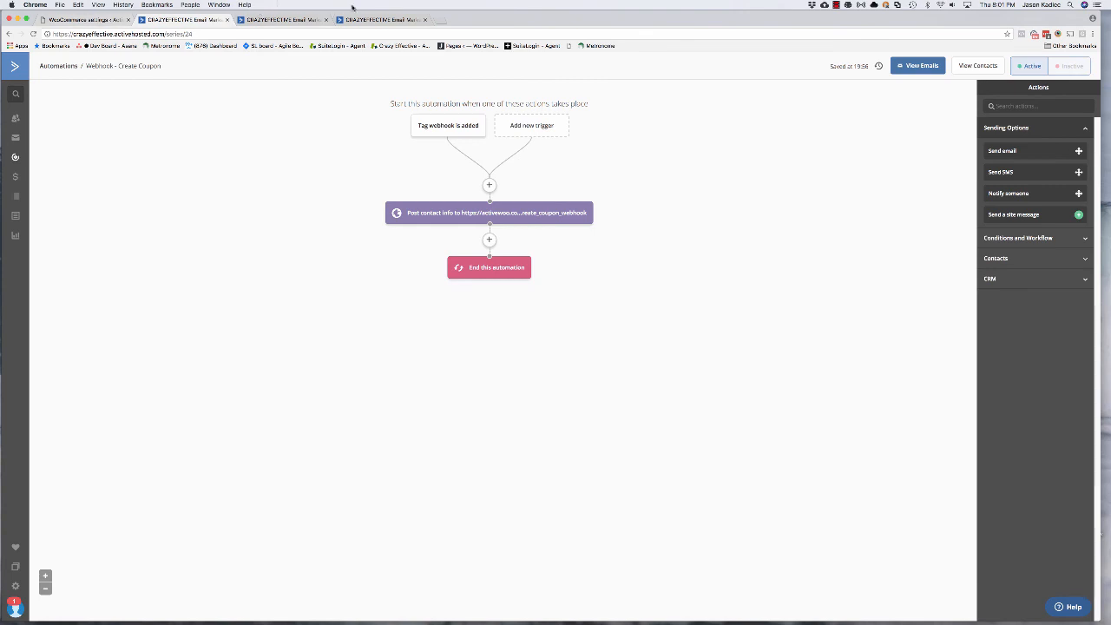
pyautogui.click(379, 19)
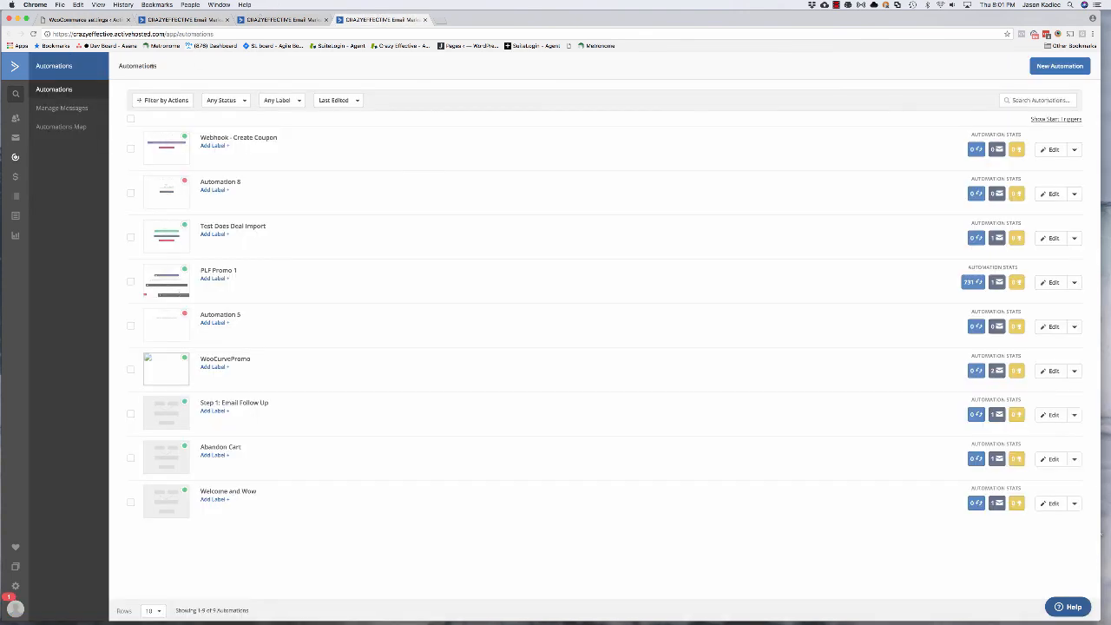
pyautogui.click(17, 197)
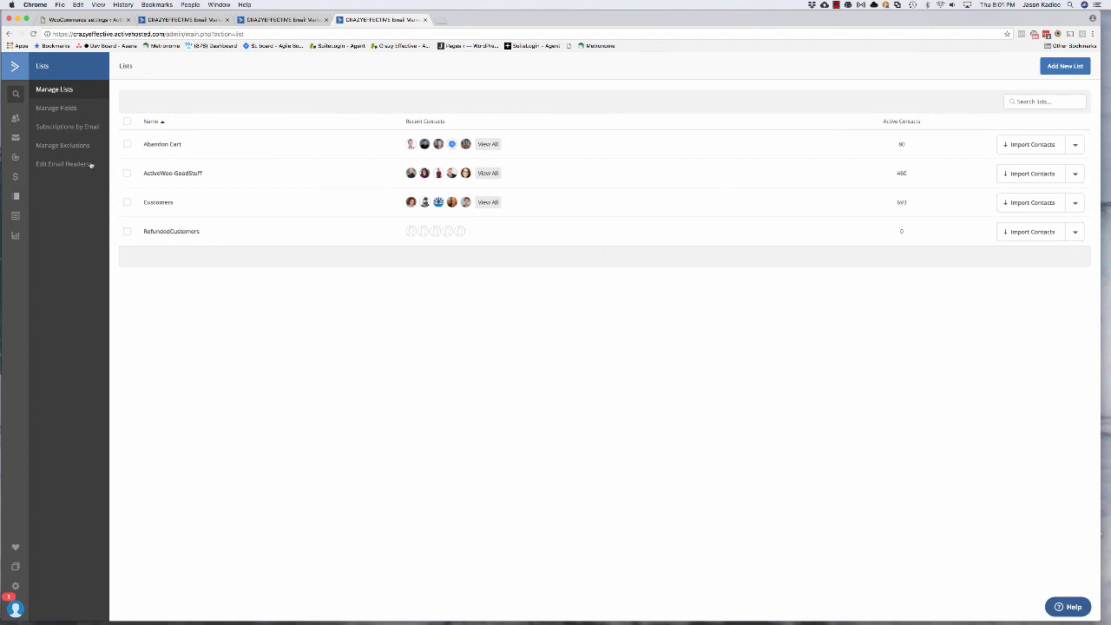
pyautogui.click(63, 109)
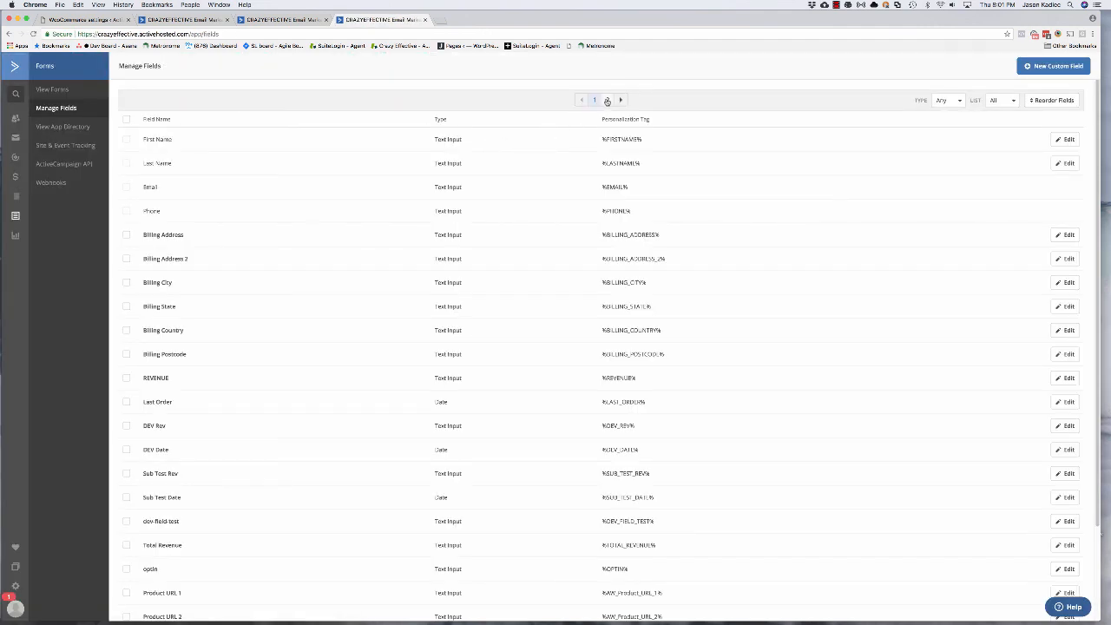
pyautogui.click(608, 100)
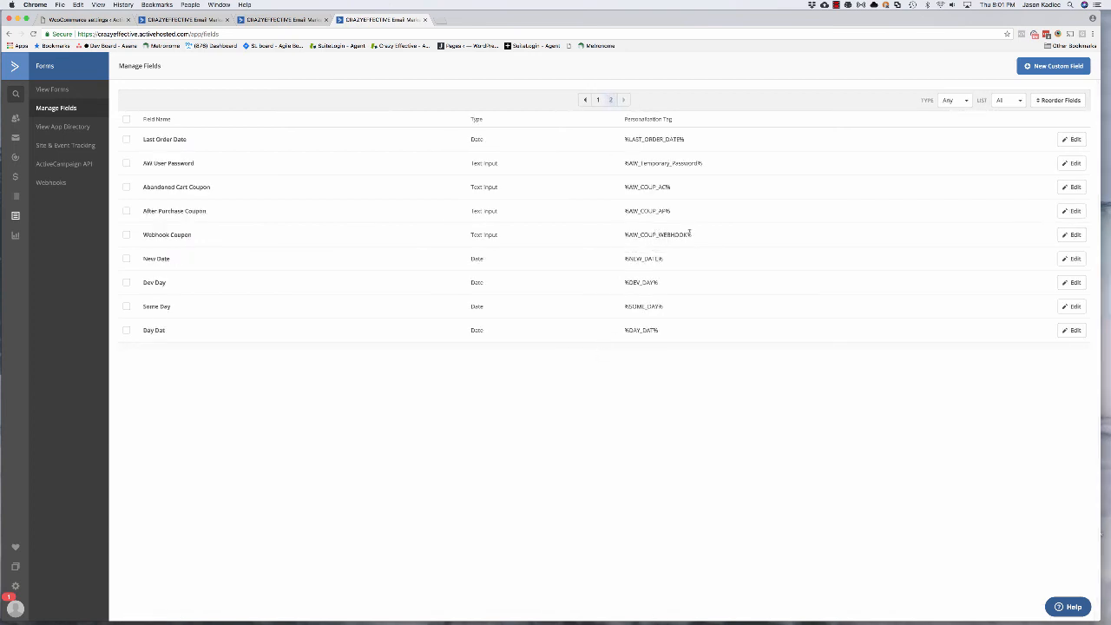
pyautogui.moveTo(694, 235); pyautogui.dragTo(625, 236)
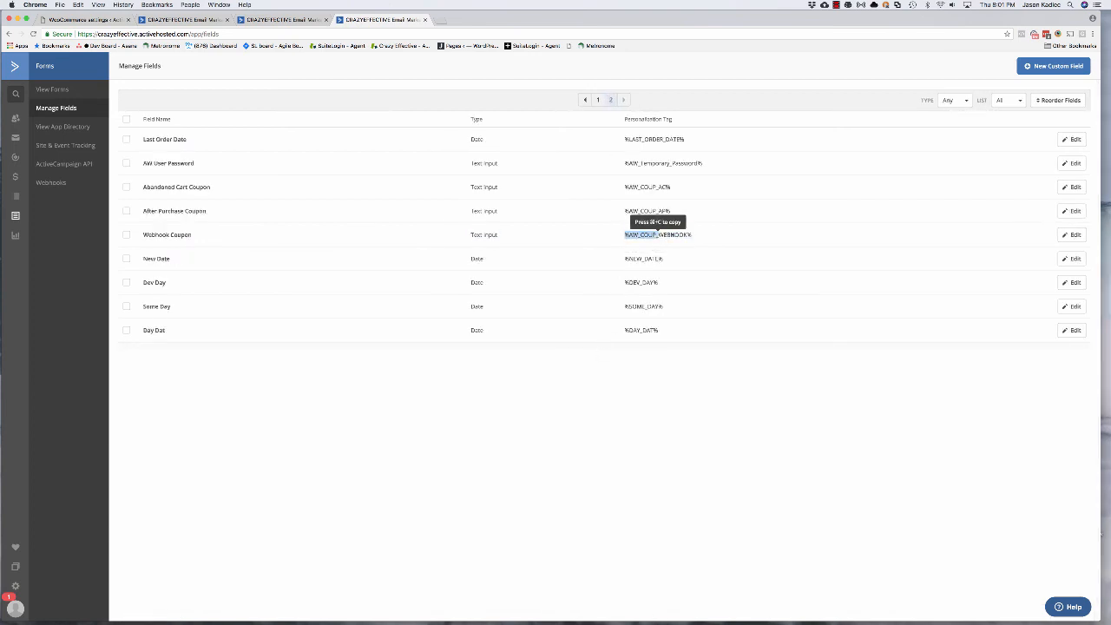
pyautogui.press('super+c')
# Paste the coupon tag on the email's blank line, add "Thanks for being awesome!" below it, and save and exit the email.
pyautogui.click(185, 19)
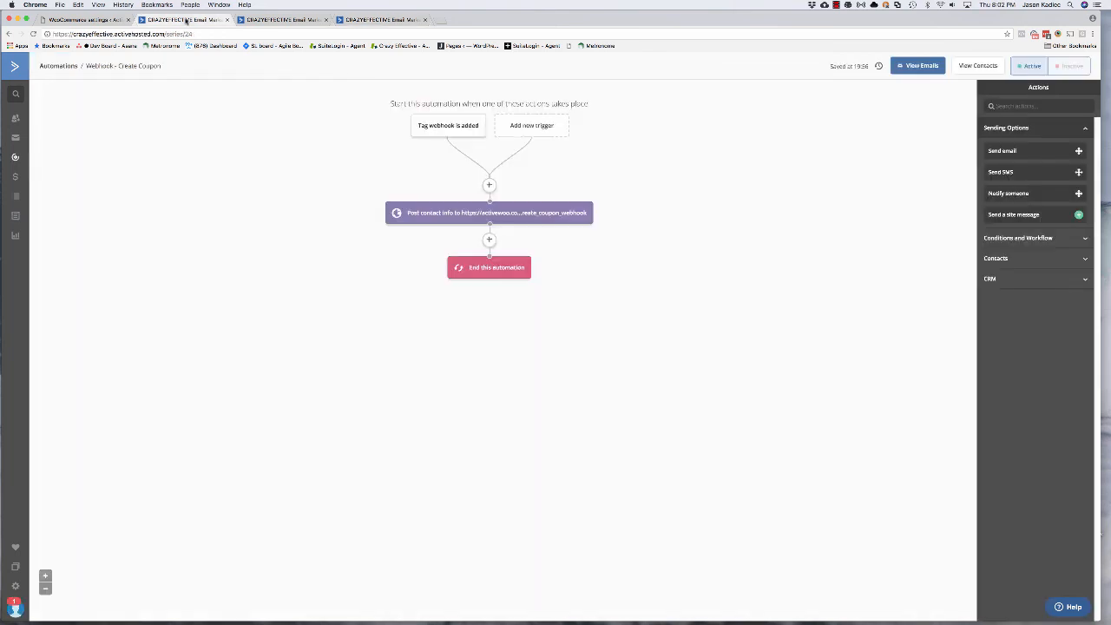
pyautogui.click(282, 19)
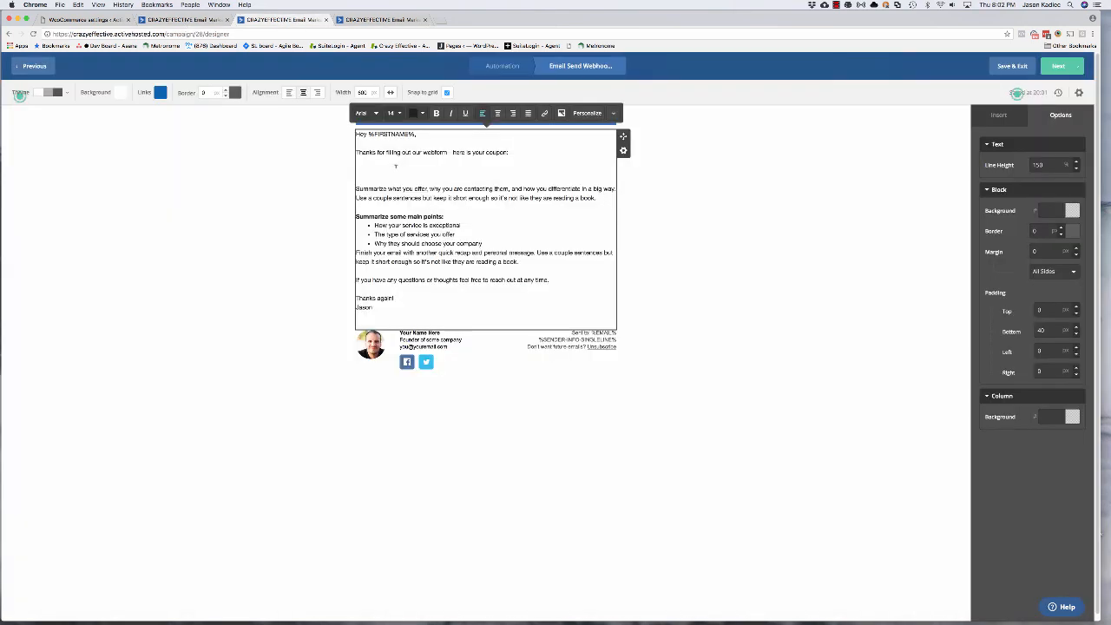
pyautogui.press('super+v')
pyautogui.press('Return')
pyautogui.press('Return')
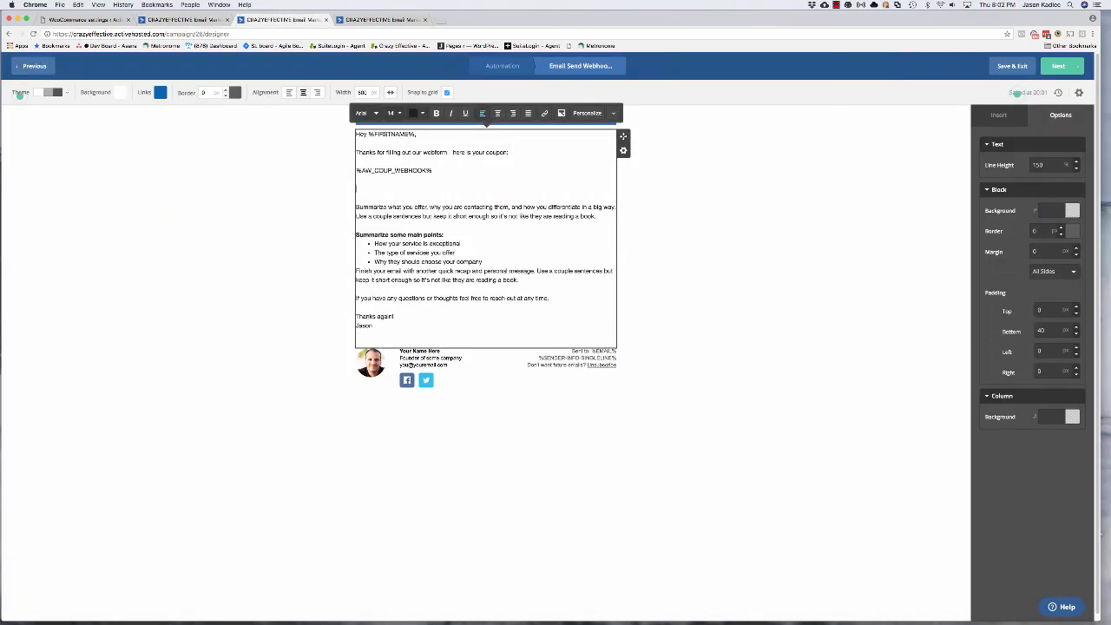
pyautogui.write('Thanks for cbeing awesome!')
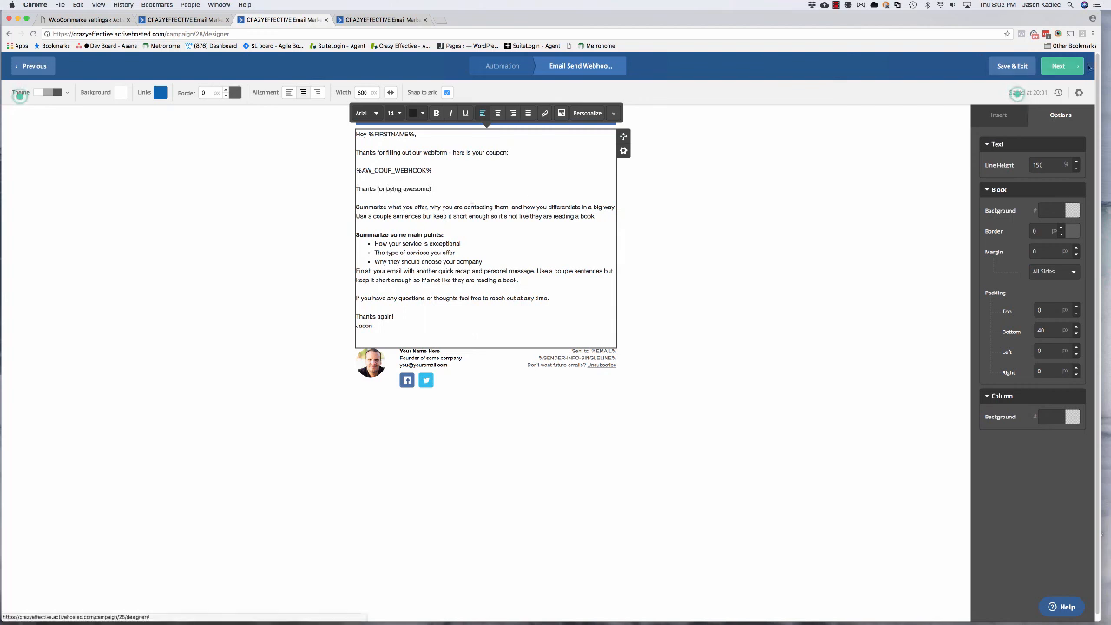
pyautogui.click(1022, 66)
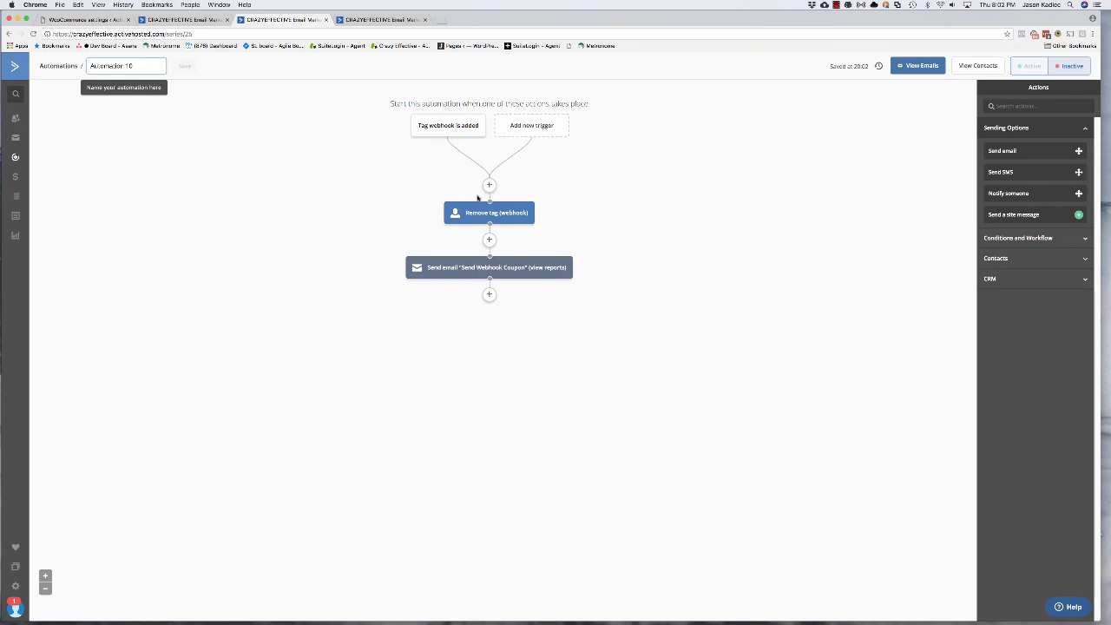
# Review the Webhook - Create Coupon automation against the webhook settings in WooCommerce Advanced Coupons and the coupon email automation.
pyautogui.click(183, 20)
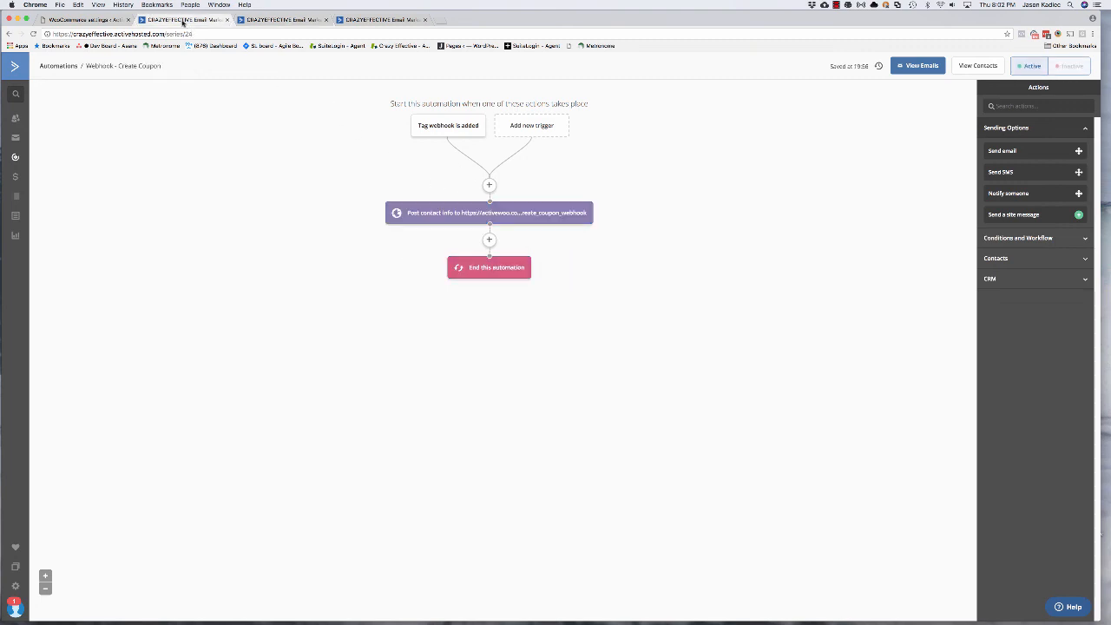
pyautogui.moveTo(400, 212)
pyautogui.click(77, 19)
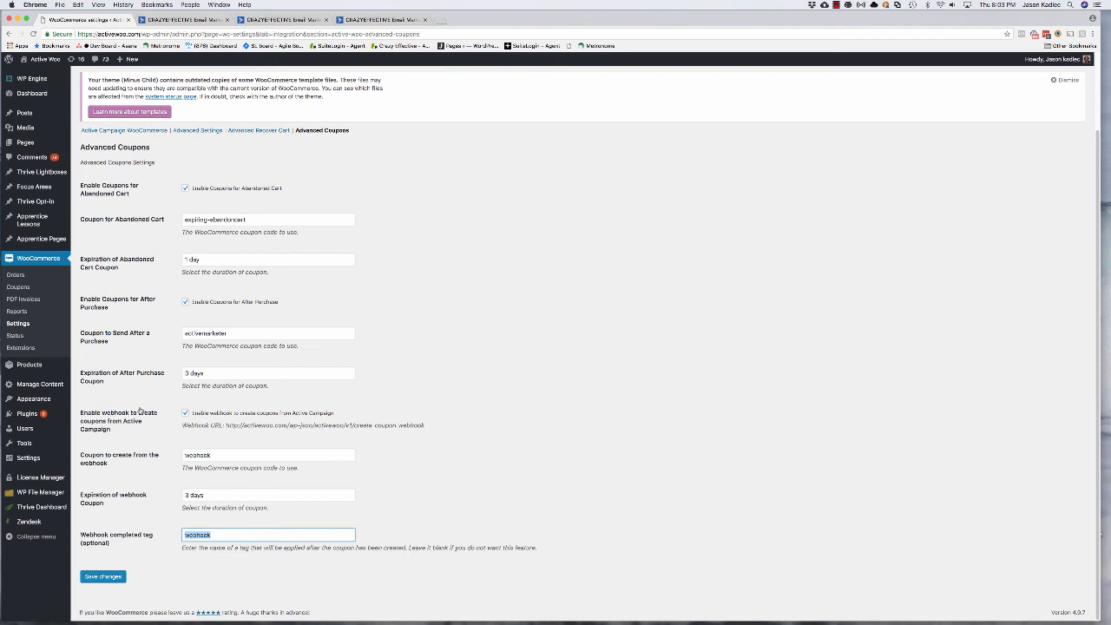
pyautogui.click(161, 453)
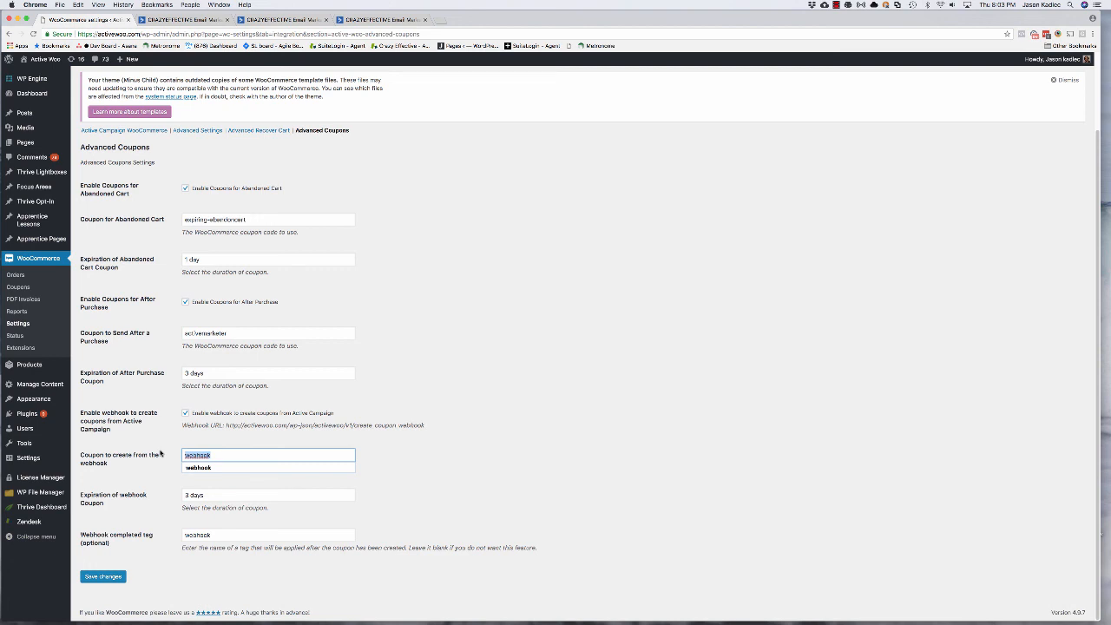
pyautogui.click(160, 453)
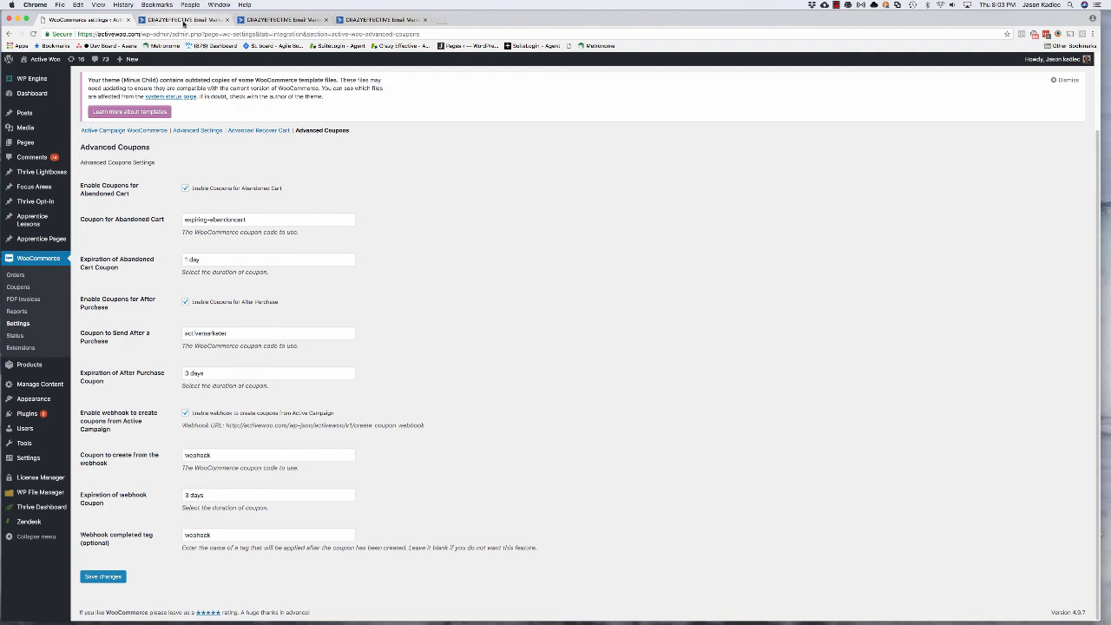
pyautogui.click(183, 20)
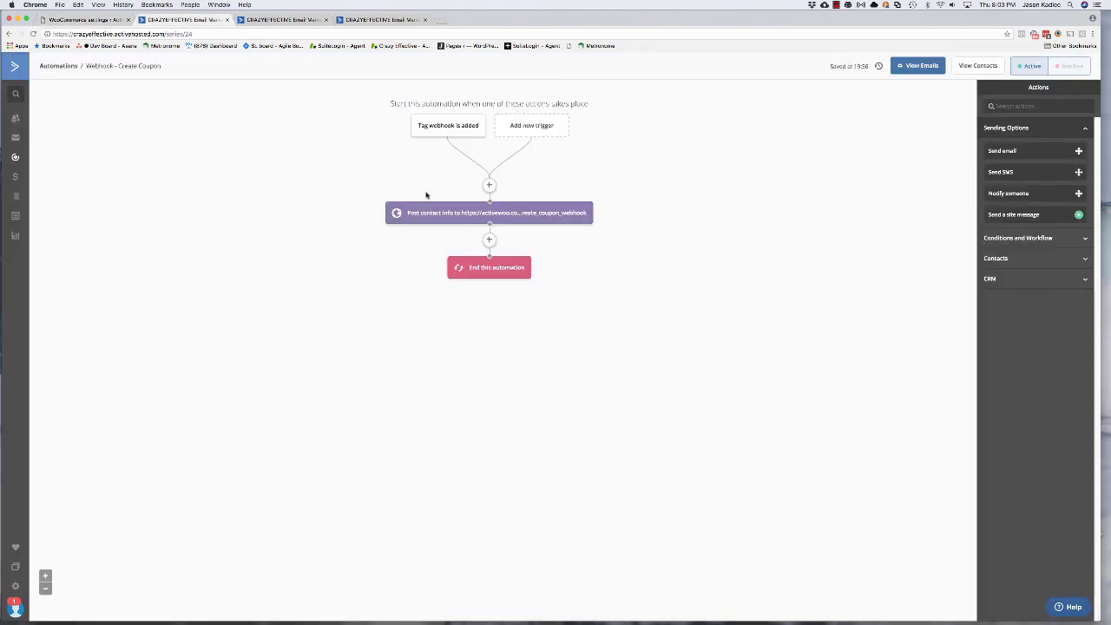
pyautogui.click(302, 21)
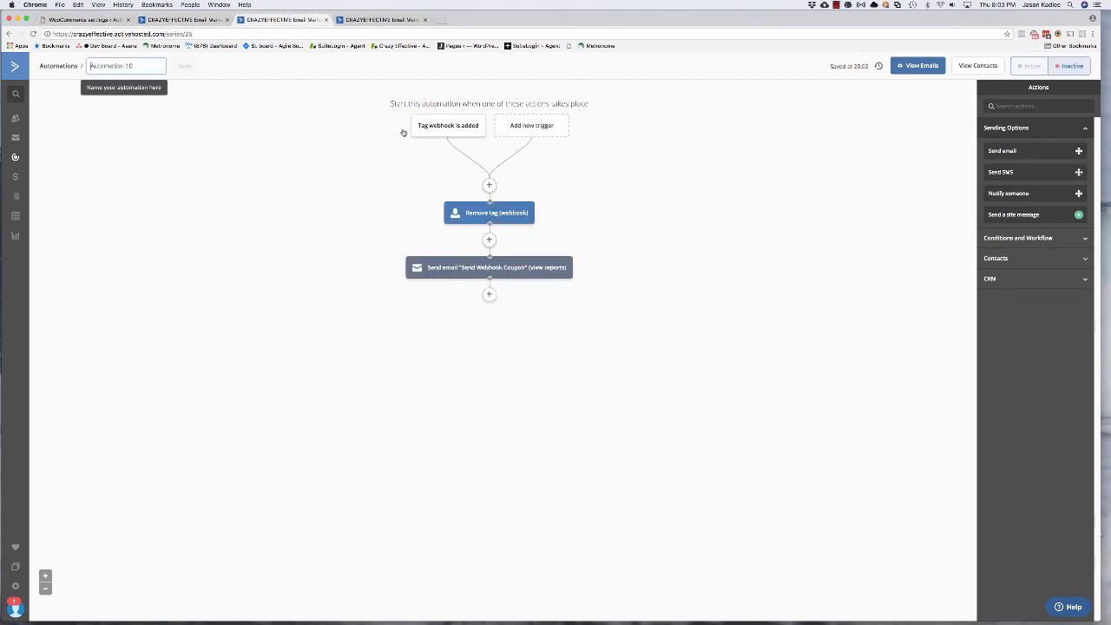